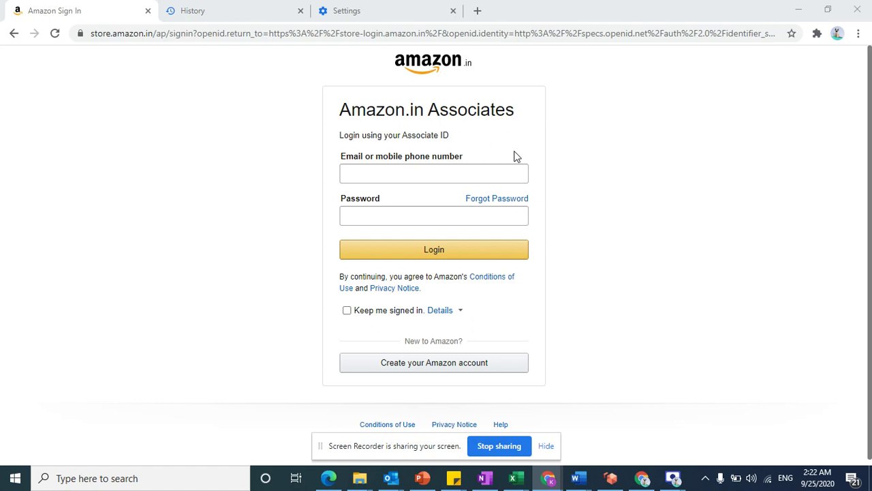
Log in to the Associates store with the saved e-mail address and the account password
click(473, 179)
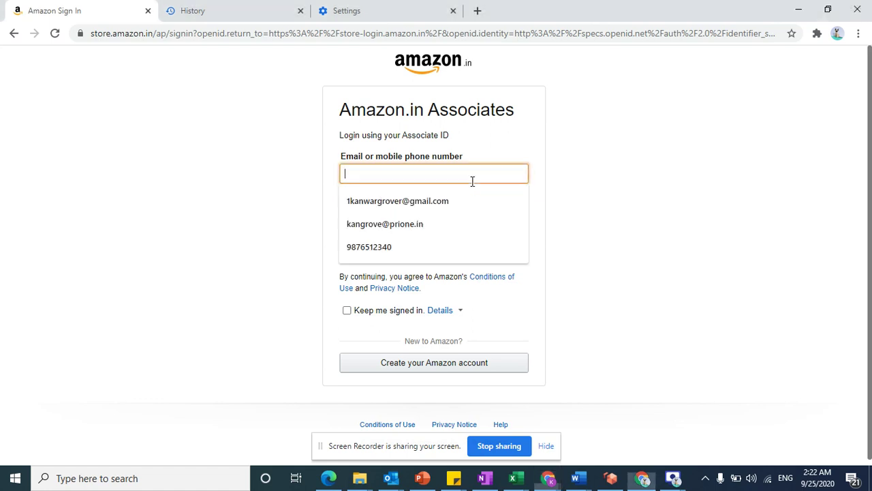
click(466, 199)
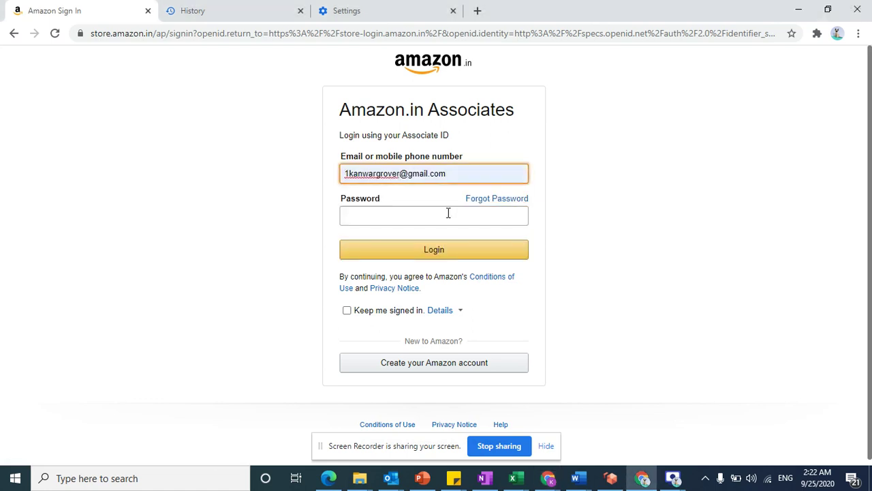
click(448, 214)
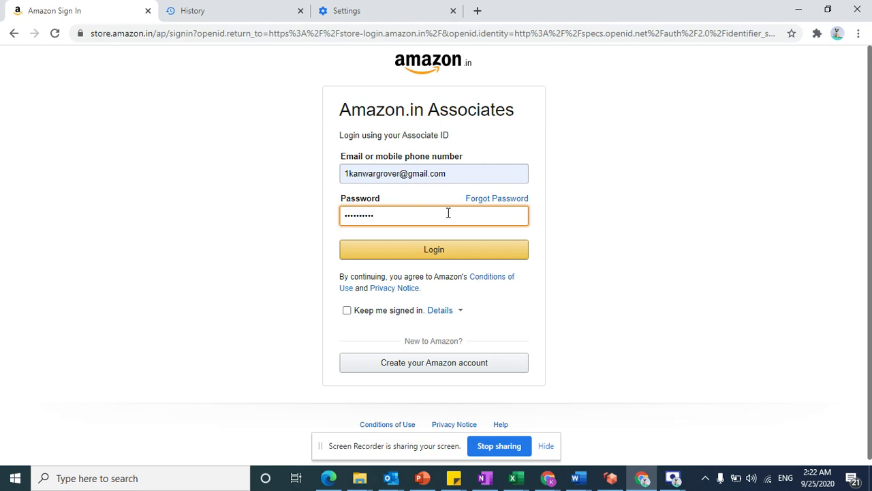
key(Return)
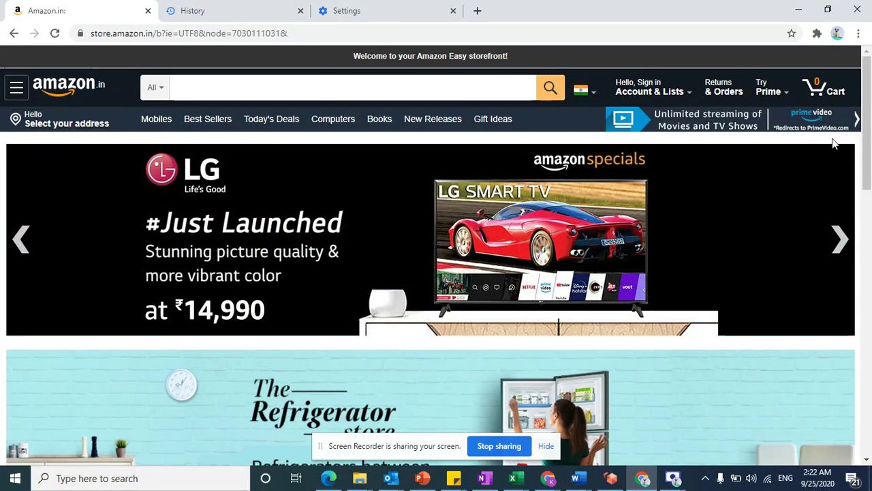
Scroll the storefront home page and briefly check the browser's extensions list
drag(869, 141, 869, 240)
scroll(448, 302, down, 4)
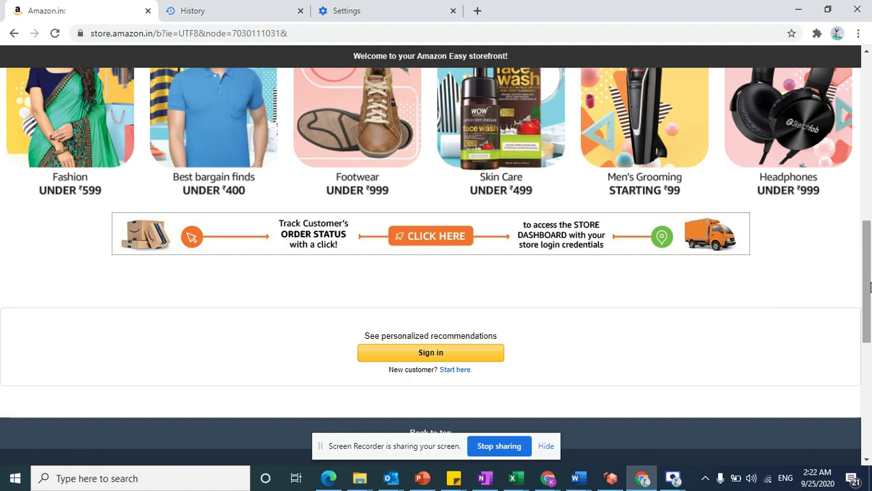
drag(870, 286, 868, 109)
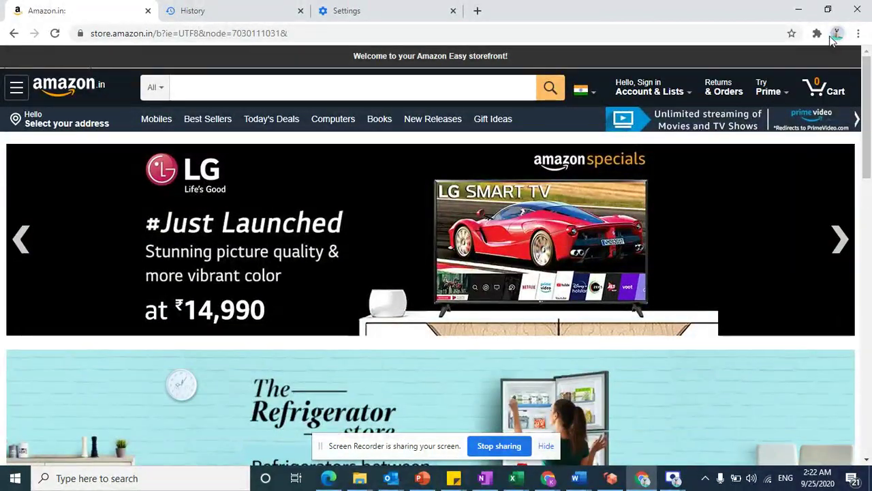
click(818, 34)
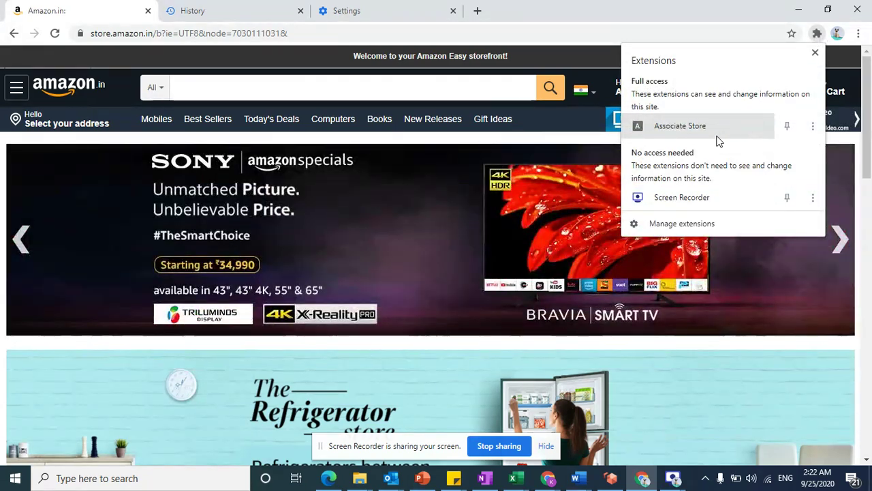
click(813, 38)
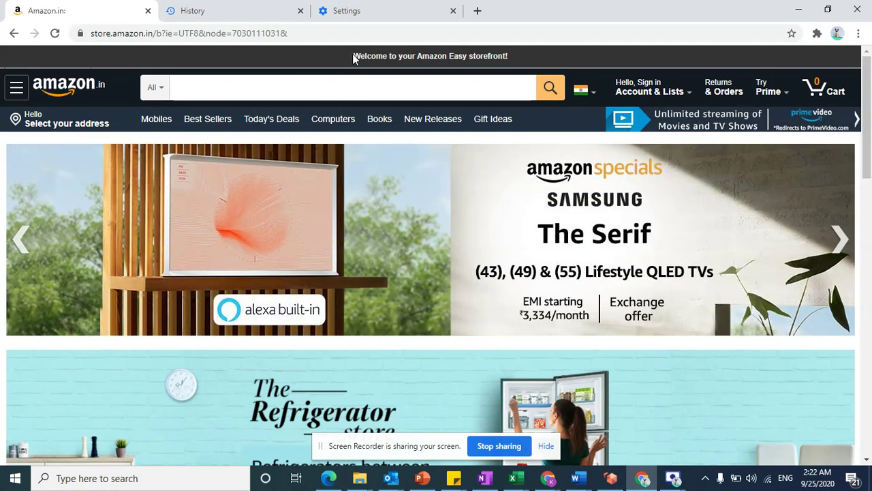
Show the Account & Lists flyout with its customer sign-in option
drag(353, 58, 520, 57)
click(521, 57)
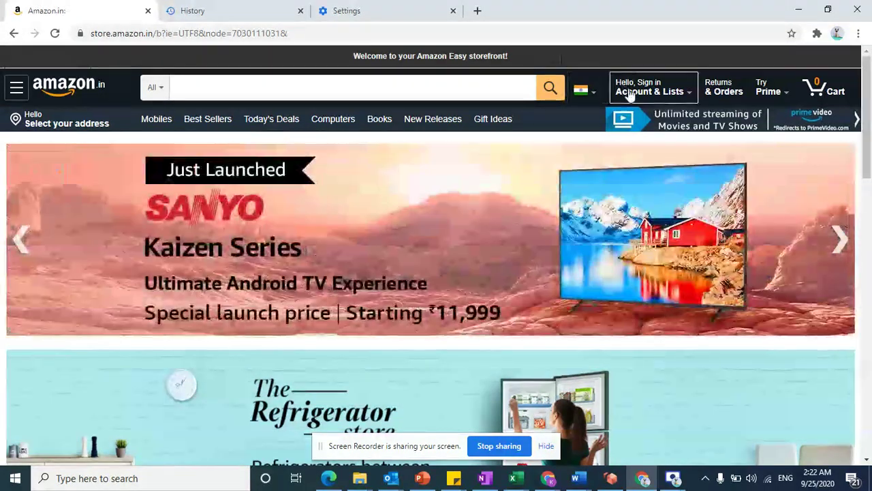
mouse_move(631, 96)
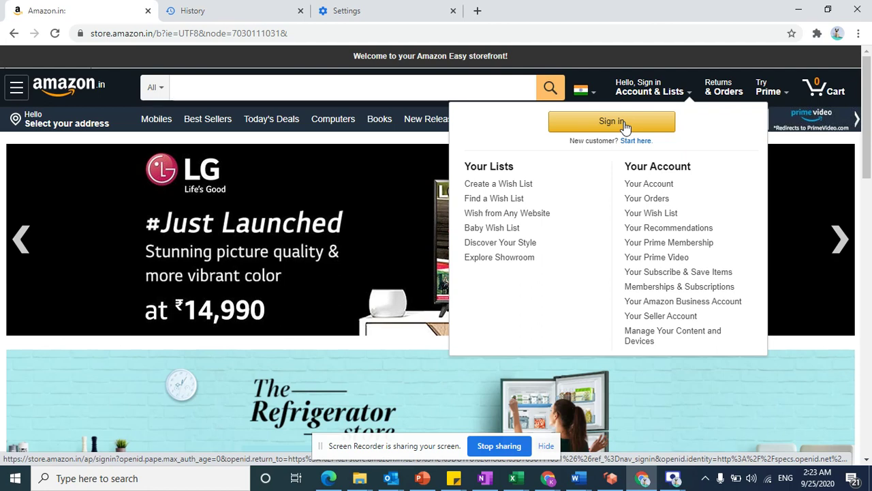
Sign in as the customer using the saved e-mail address and the account password
click(622, 122)
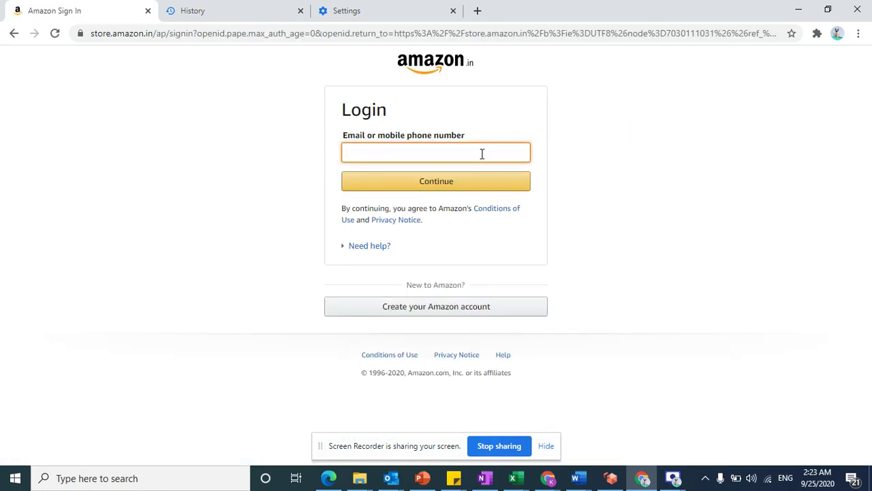
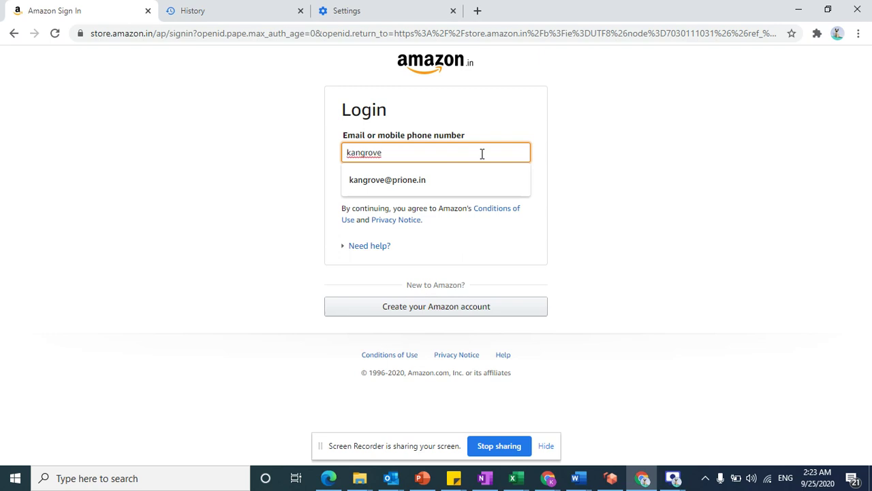
click(579, 191)
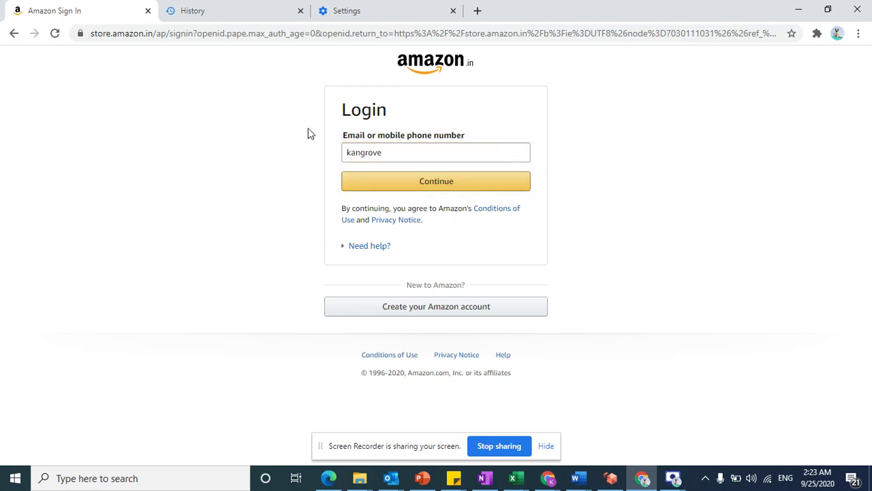
click(415, 151)
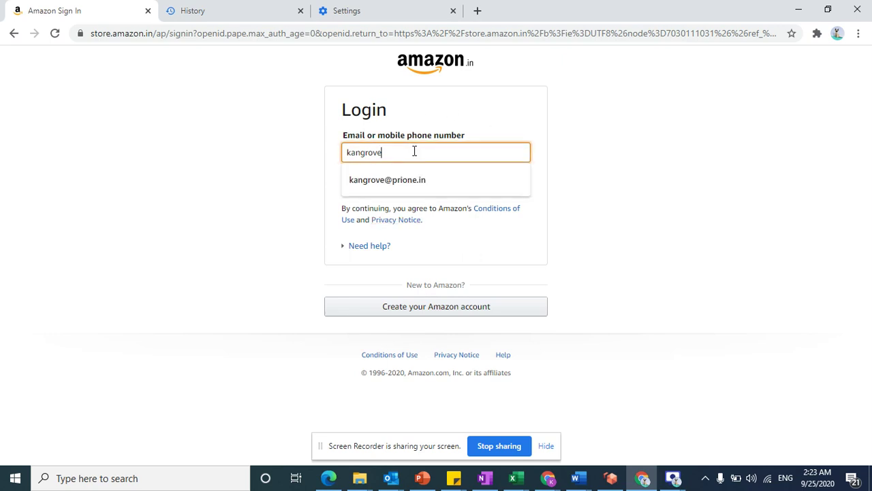
click(415, 181)
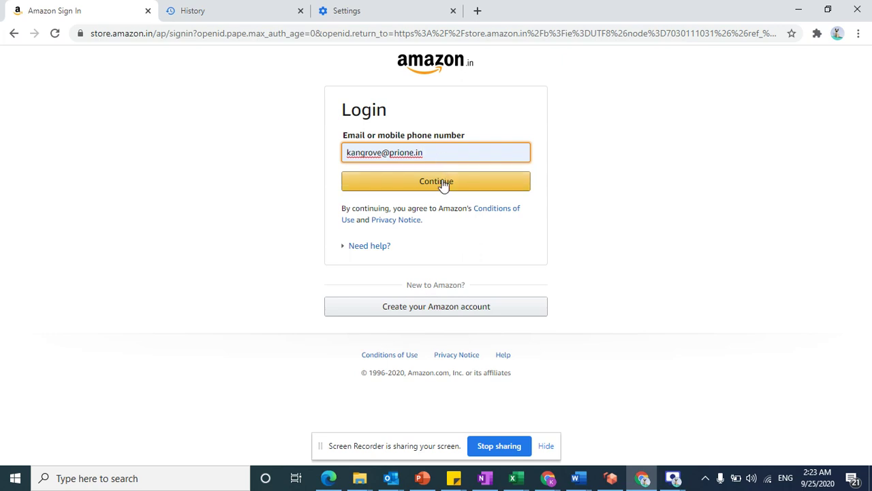
click(443, 185)
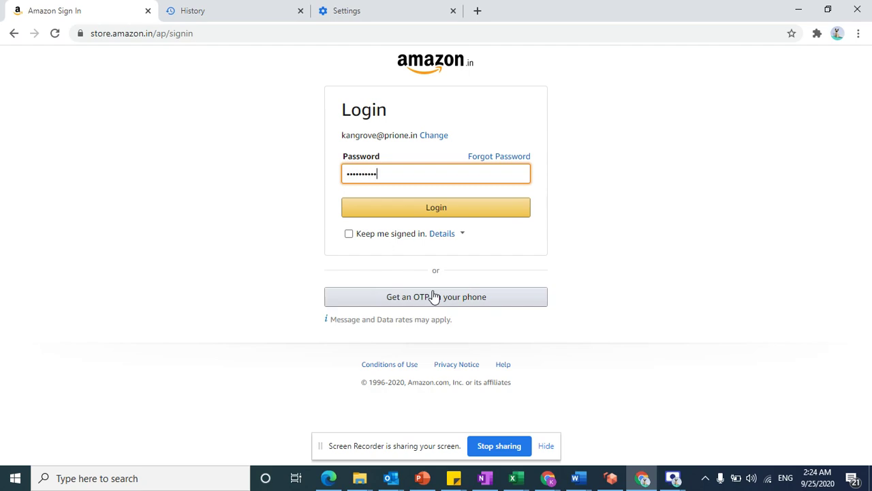
click(438, 211)
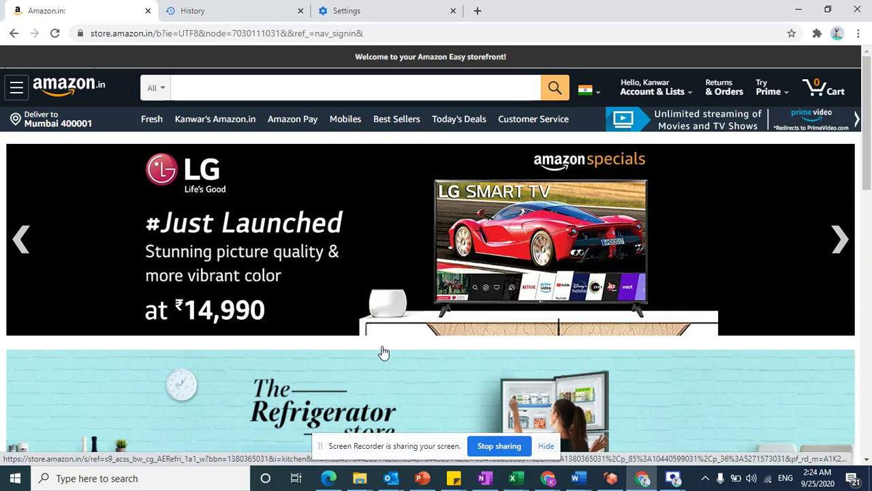
Change the delivery location to the customer's Surat pincode
click(71, 125)
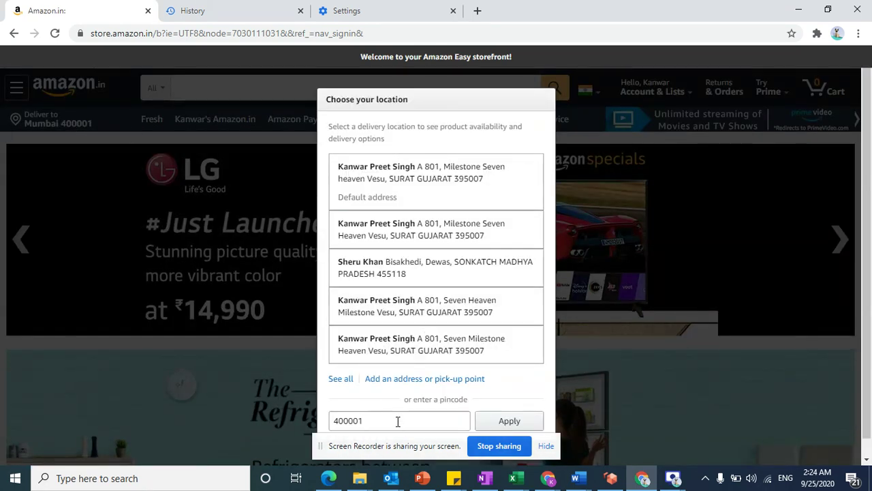
click(398, 421)
double_click(398, 421)
text(3)
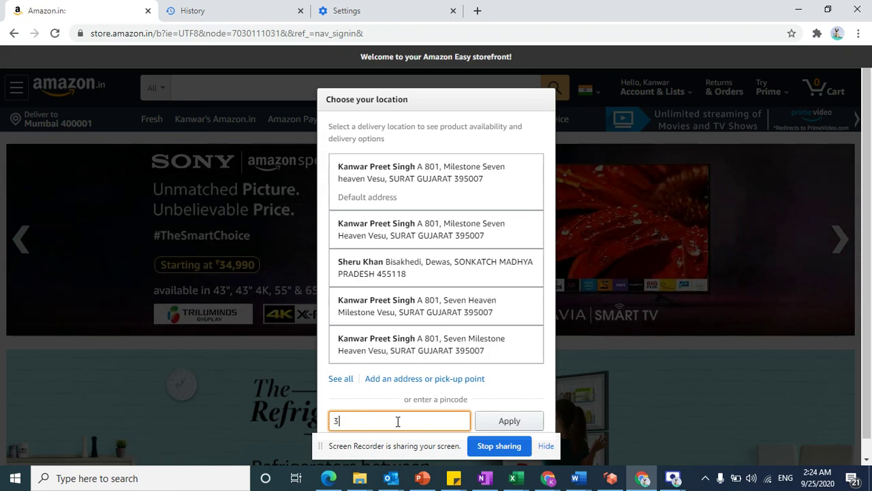
text(95007)
click(500, 430)
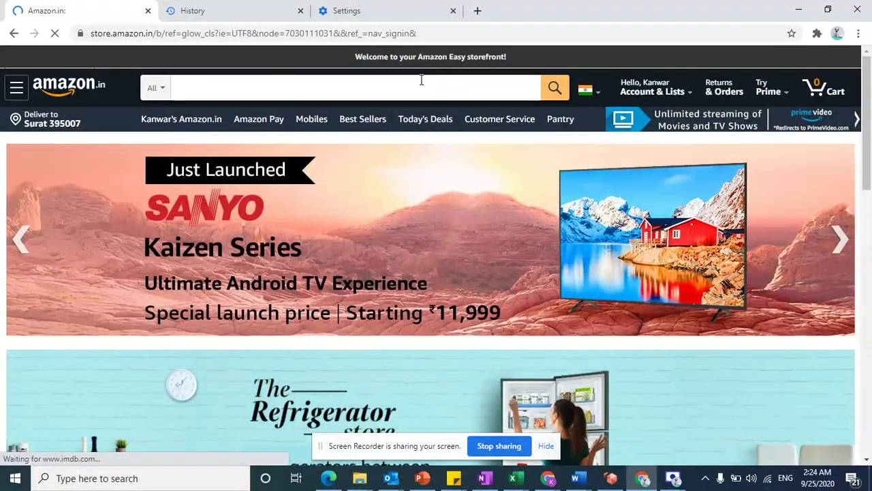
click(427, 89)
Search for 'cooker 2 ltr' from the Cooker suggestions and scroll through the results
text(Cooker)
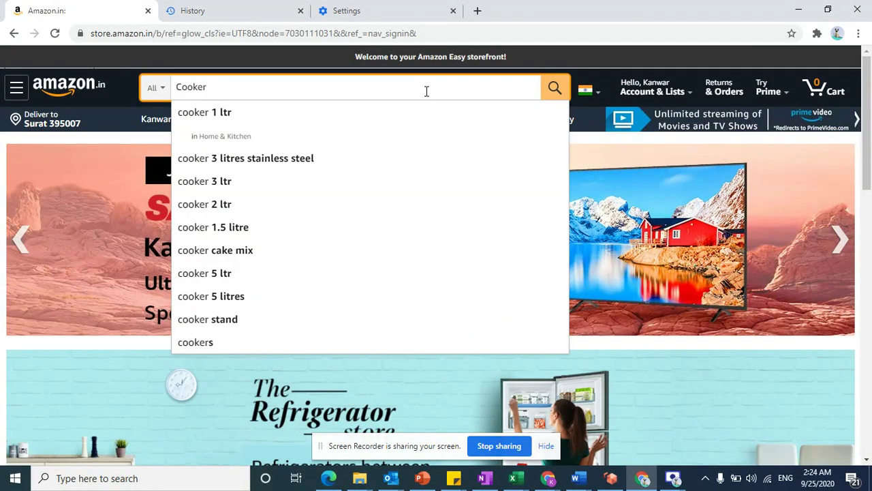
key(Down)
key(Down)
key(Down)
key(Down)
key(Return)
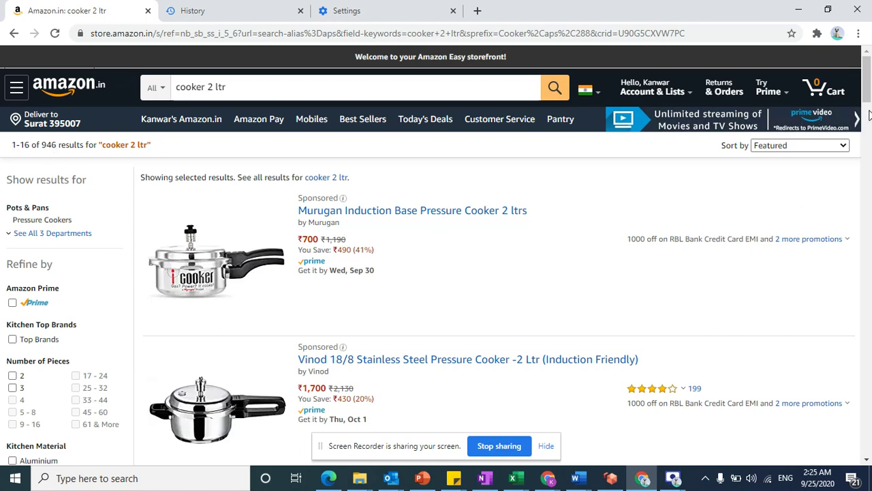
scroll(869, 116, down, 2)
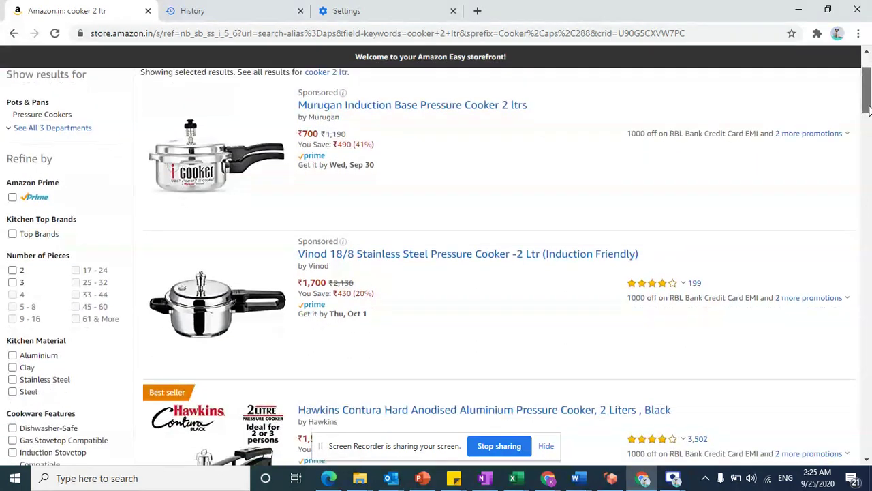
drag(868, 109, 866, 152)
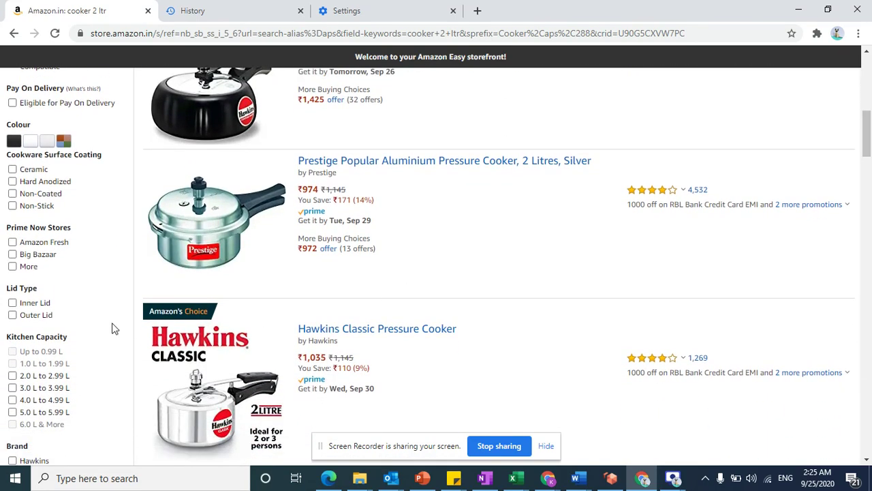
Filter to 2.0–2.99 L, Non-Stick, Prime and Pay On Delivery, then open the Hawkins Contura listing
click(14, 376)
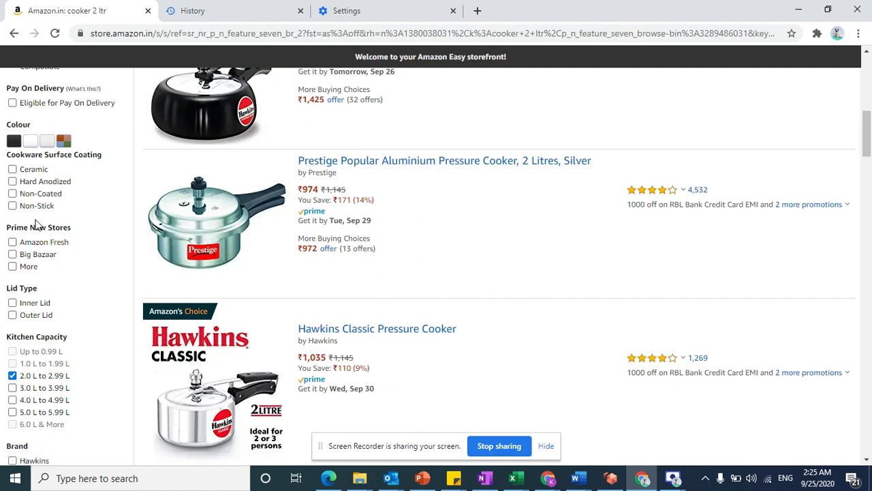
click(13, 207)
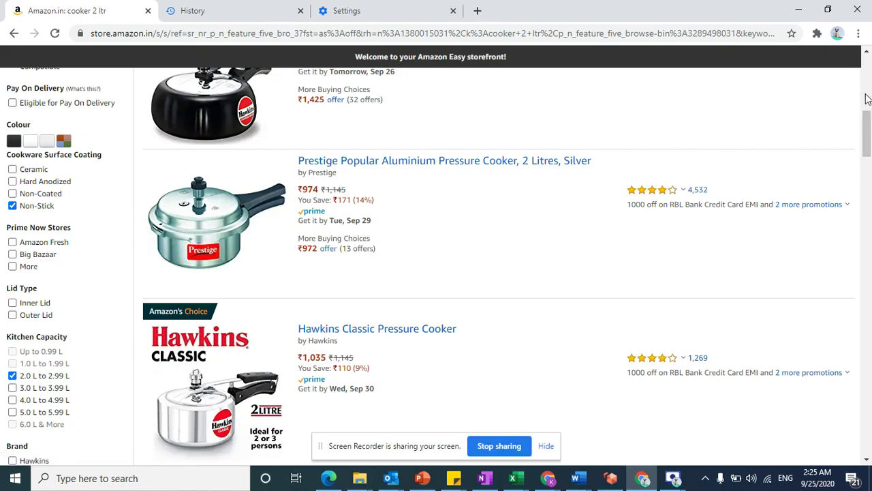
drag(866, 122, 867, 72)
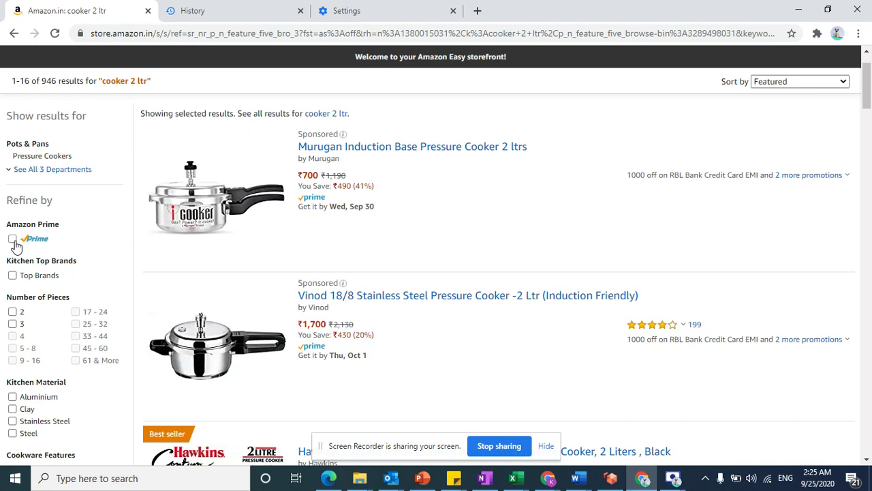
click(12, 239)
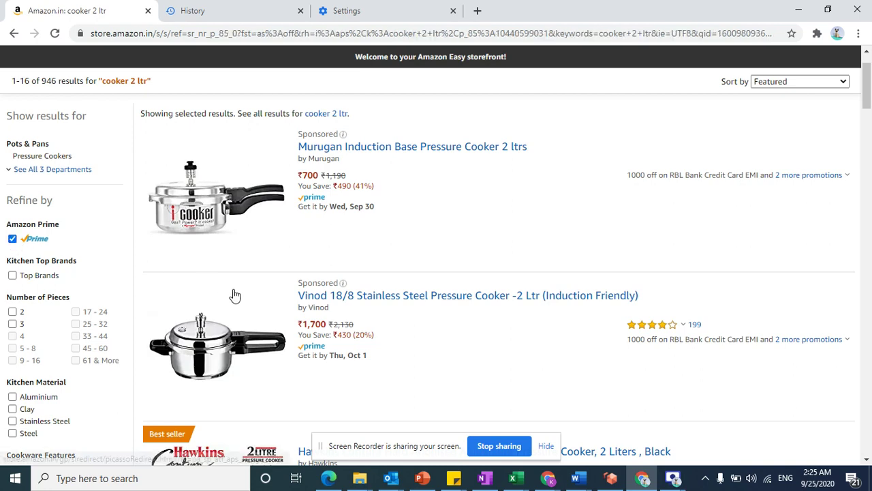
scroll(792, 438, down, 3)
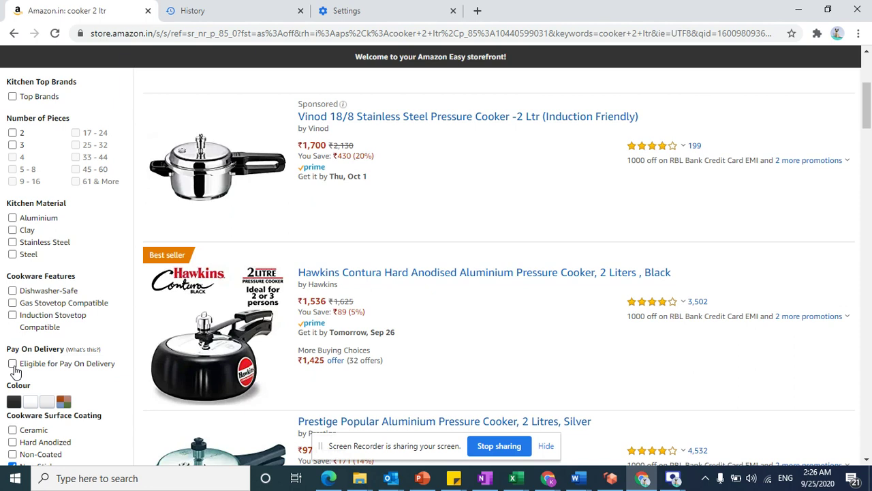
click(13, 365)
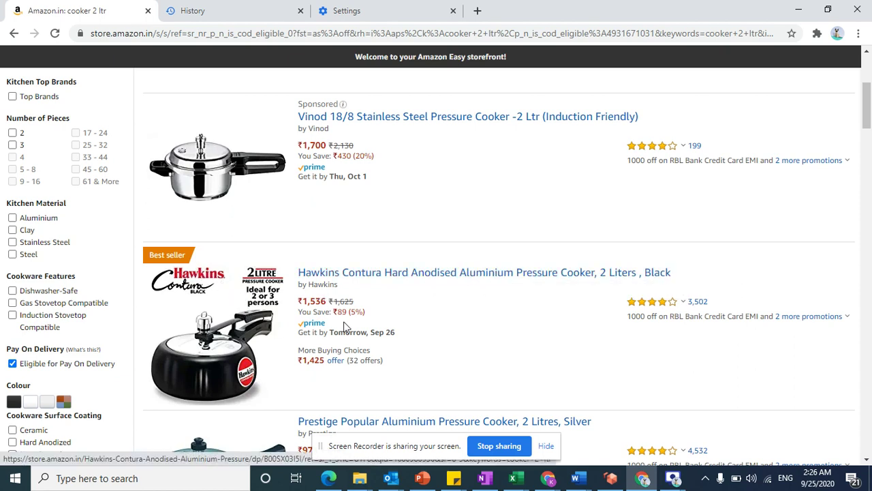
click(623, 274)
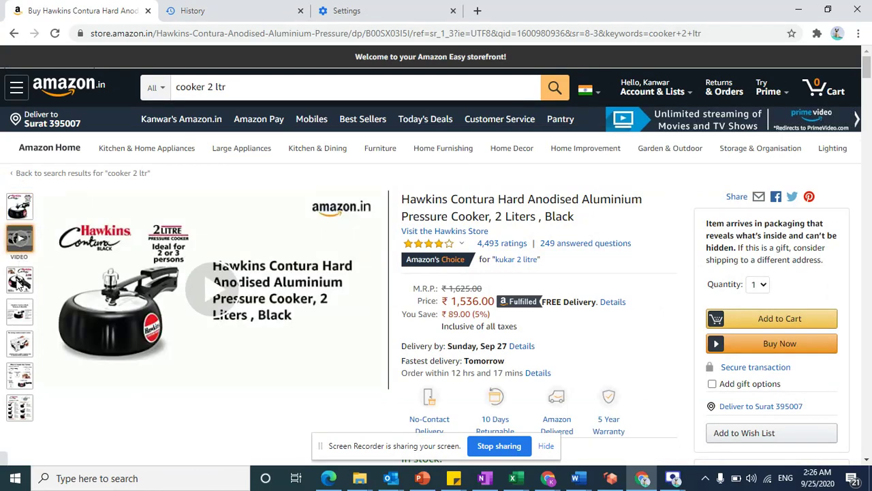
Let the Hawkins Contura 2 L page load, showing ₹1,536 with free delivery by Sep 27
mouse_move(20, 283)
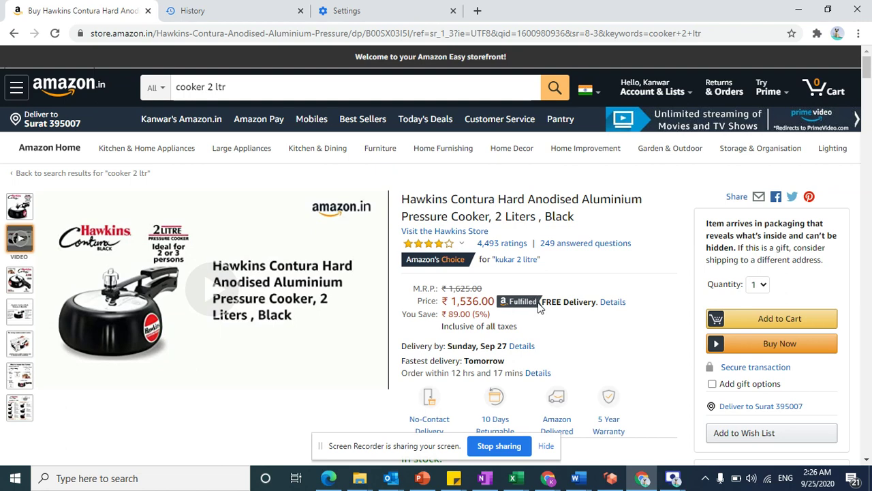
click(609, 303)
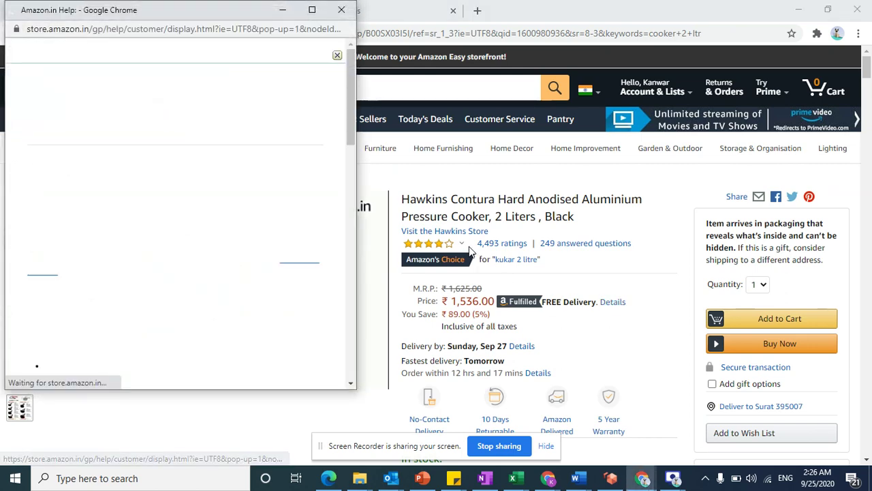
scroll(173, 175, down, 7)
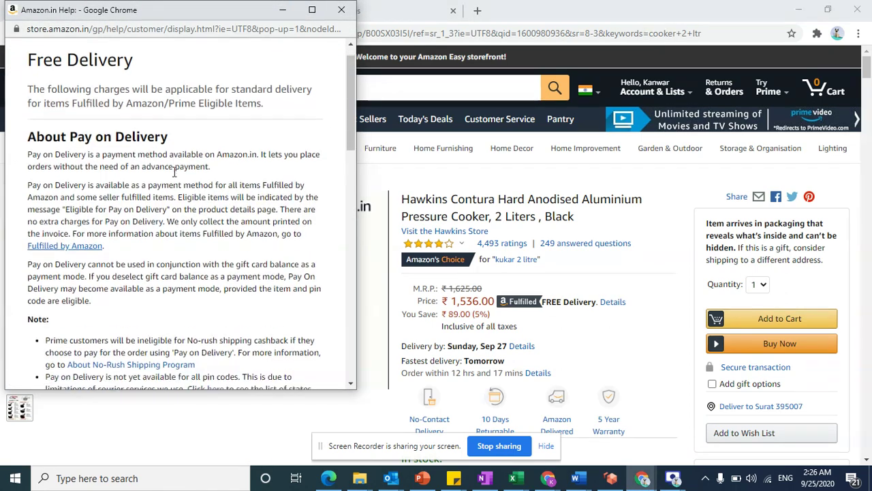
scroll(173, 176, down, 2)
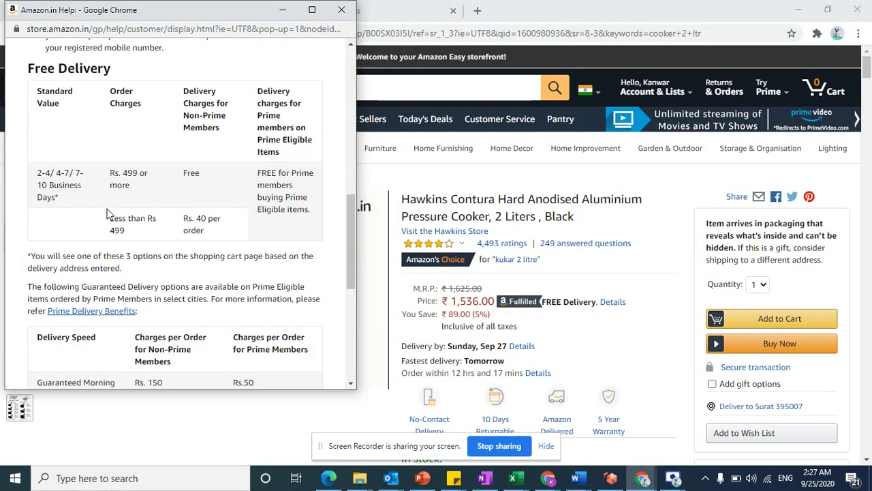
scroll(143, 223, down, 3)
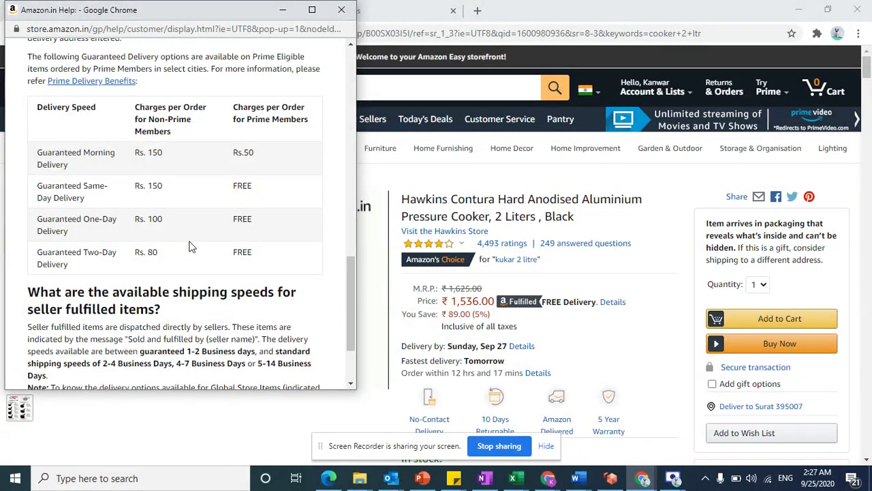
click(340, 17)
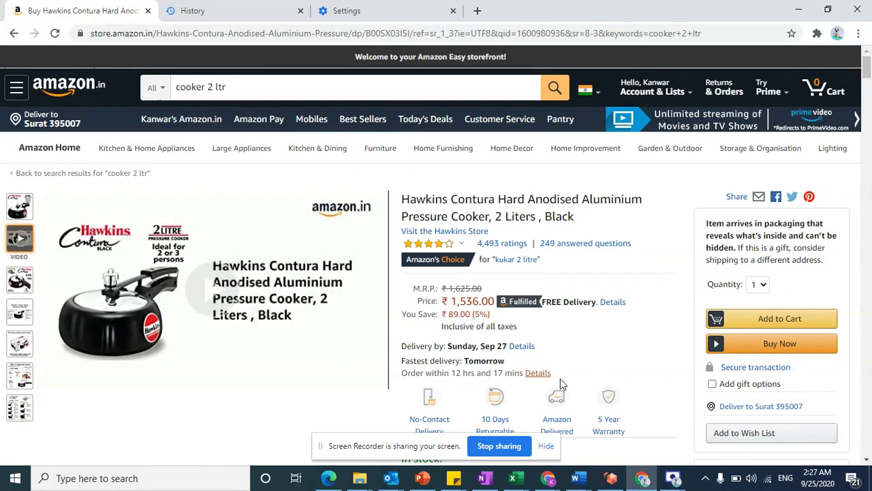
scroll(600, 350, down, 1)
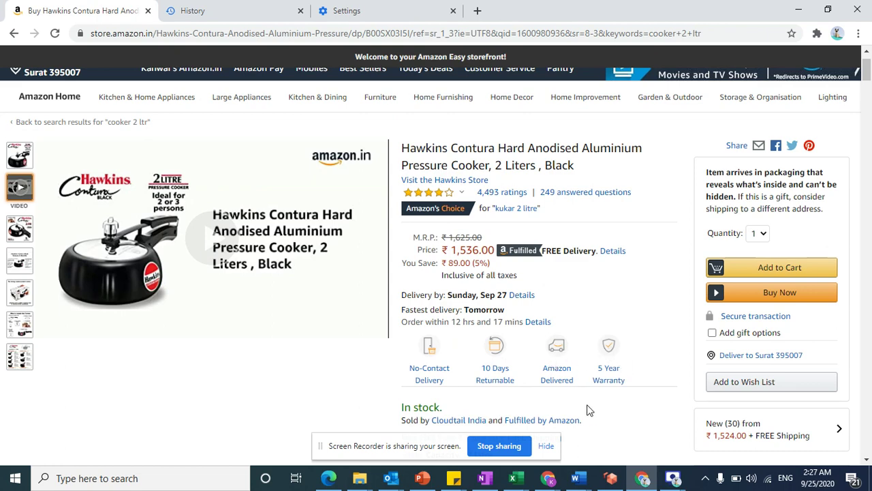
scroll(610, 314, down, 2)
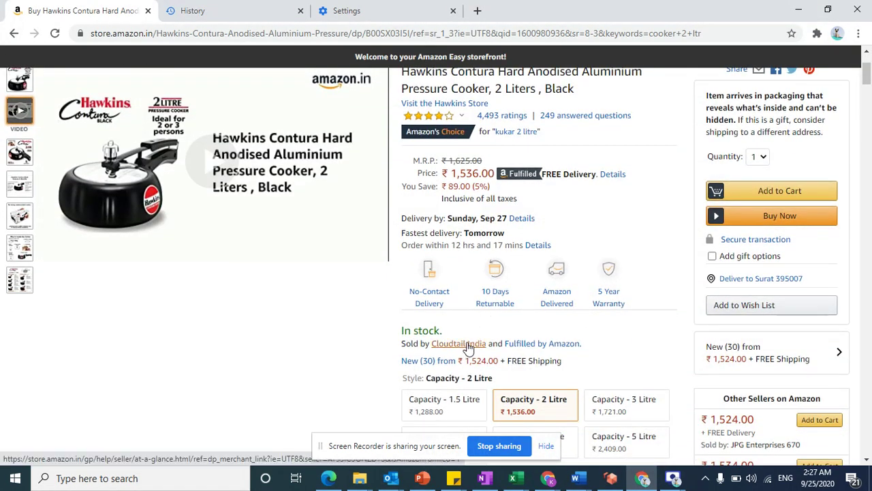
scroll(659, 335, down, 1)
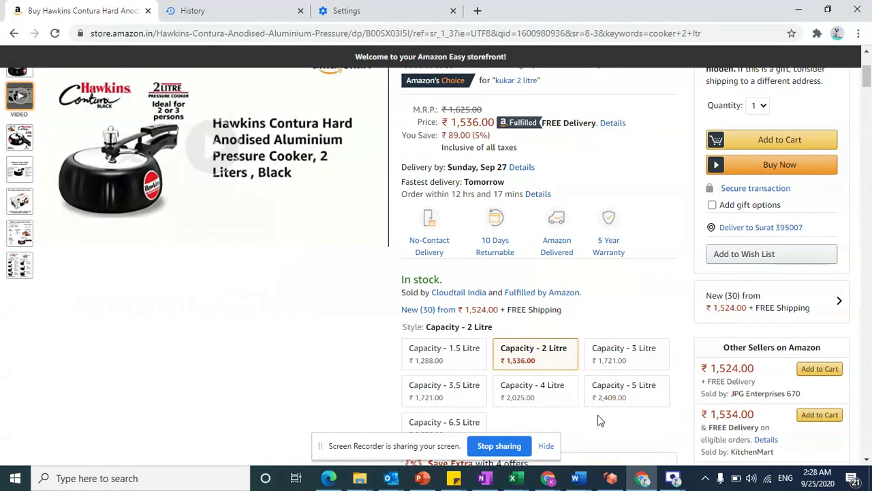
scroll(598, 420, down, 4)
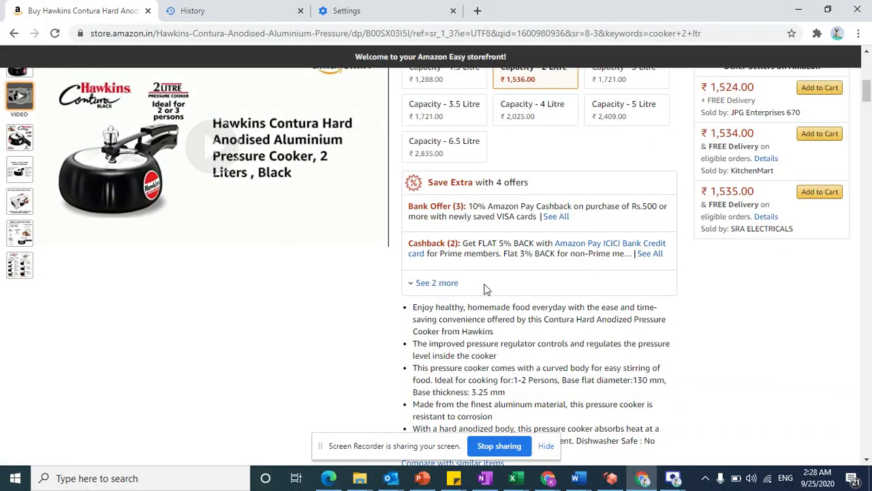
scroll(488, 282, down, 2)
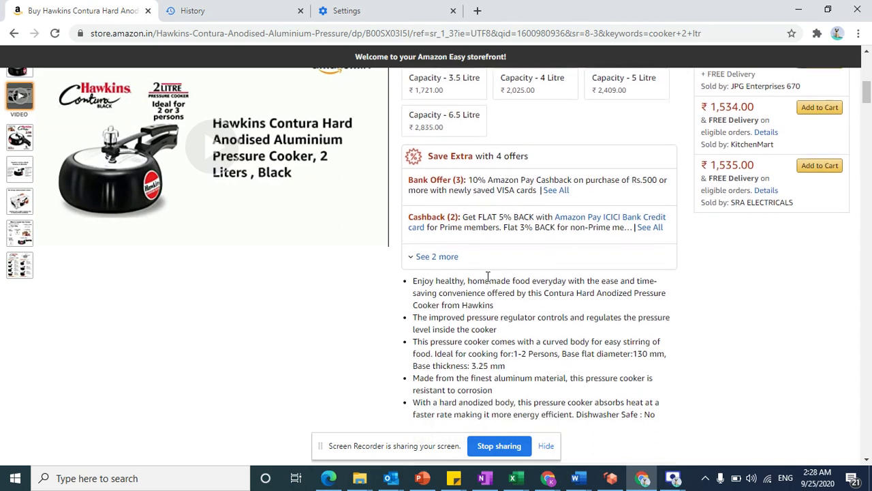
scroll(488, 276, up, 1)
scroll(487, 276, up, 1)
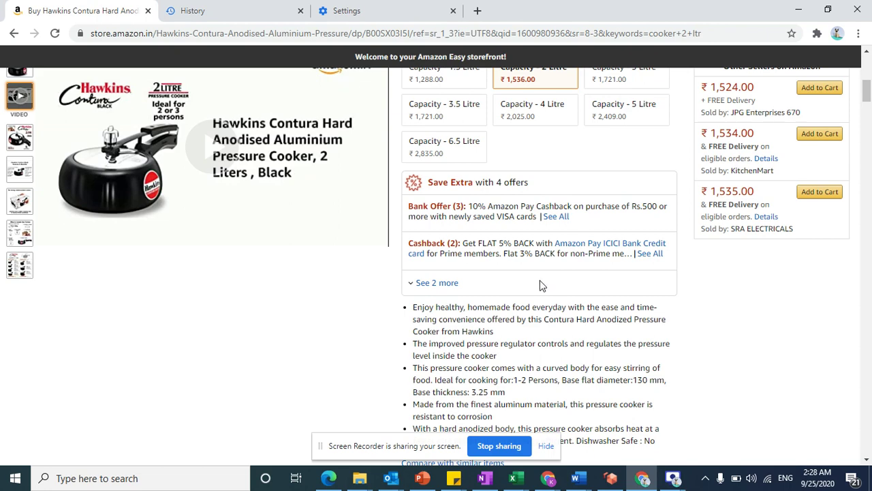
scroll(540, 280, down, 3)
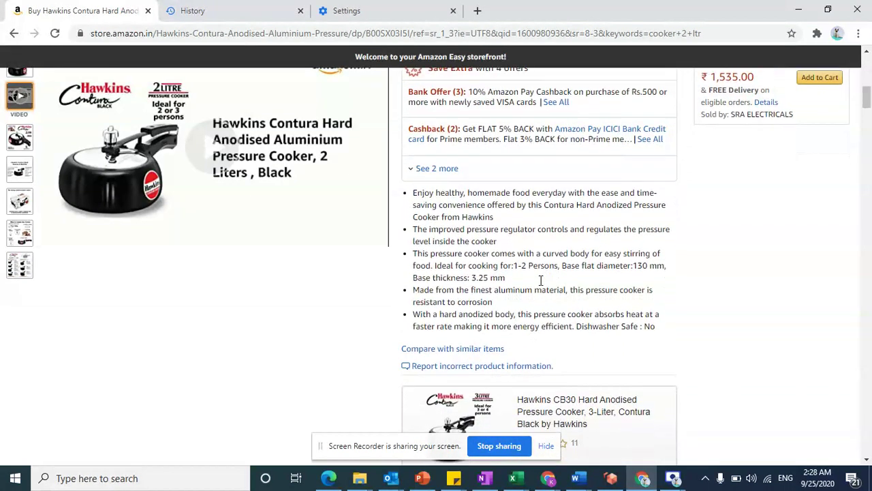
scroll(540, 280, down, 8)
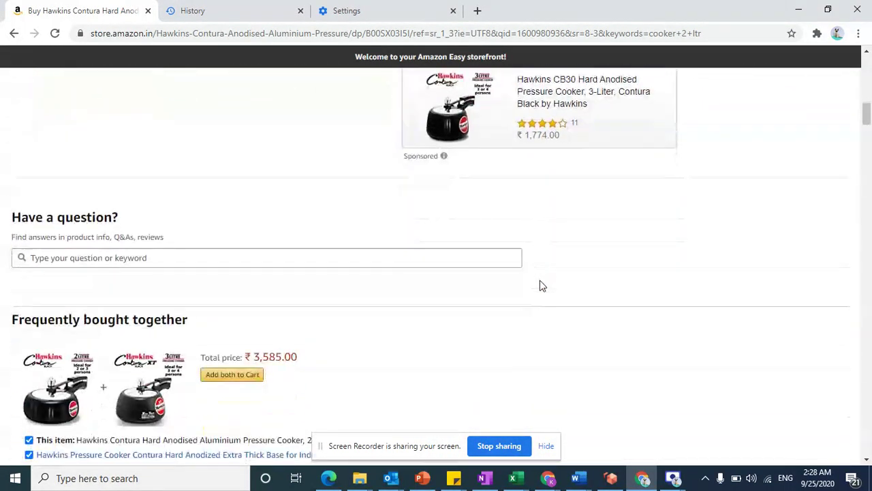
scroll(539, 280, down, 15)
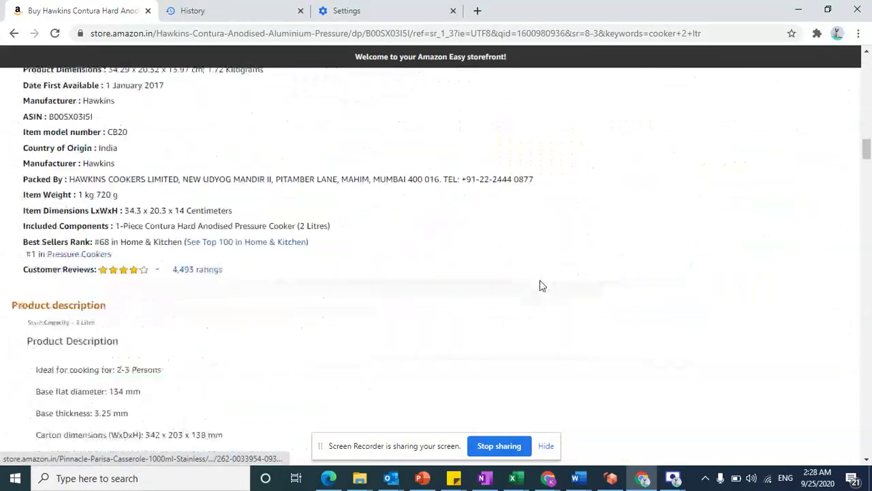
scroll(540, 280, down, 6)
scroll(540, 280, up, 3)
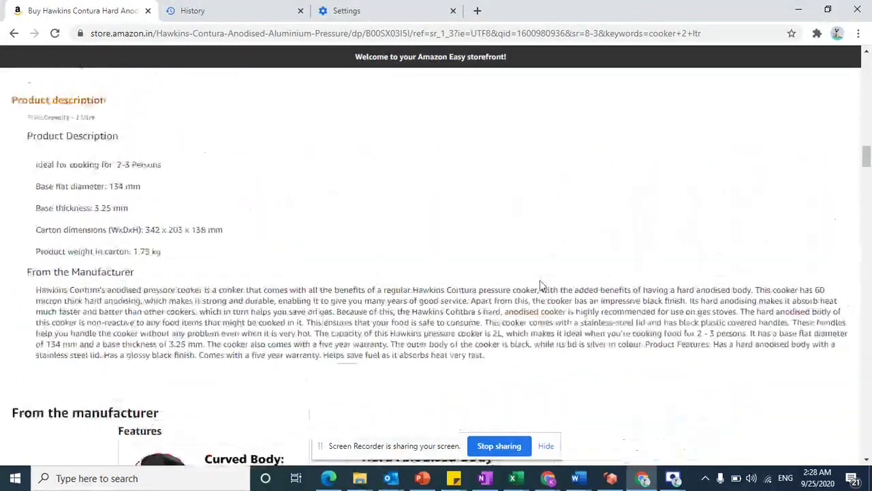
scroll(539, 280, up, 10)
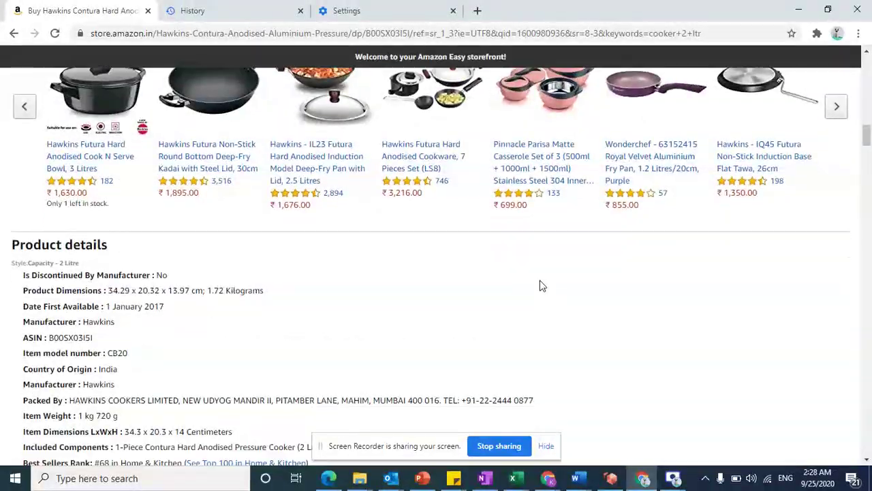
scroll(540, 280, down, 15)
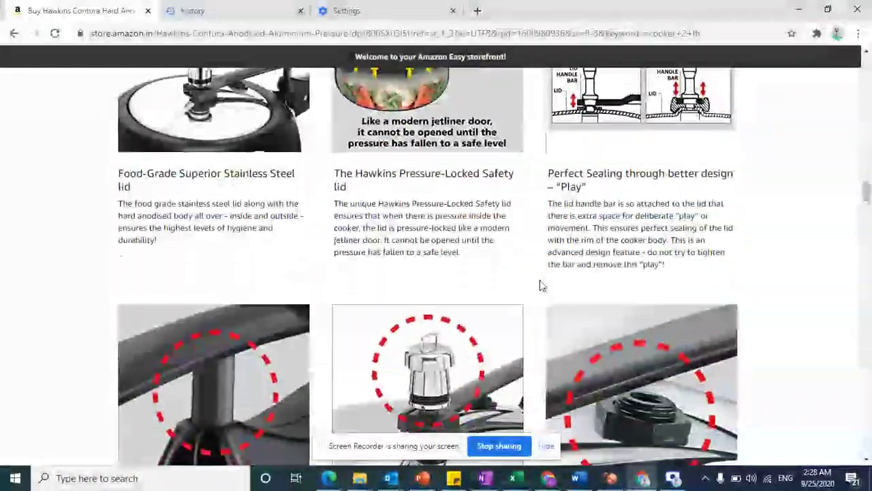
scroll(539, 284, down, 5)
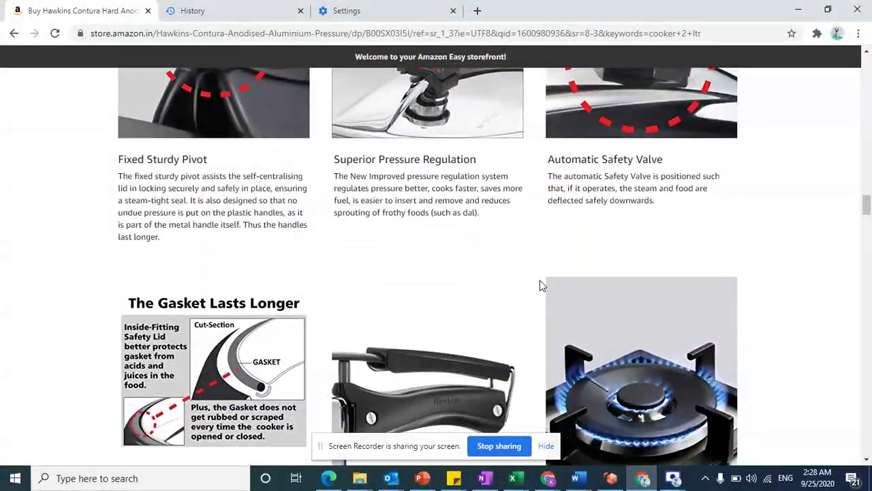
scroll(539, 280, down, 8)
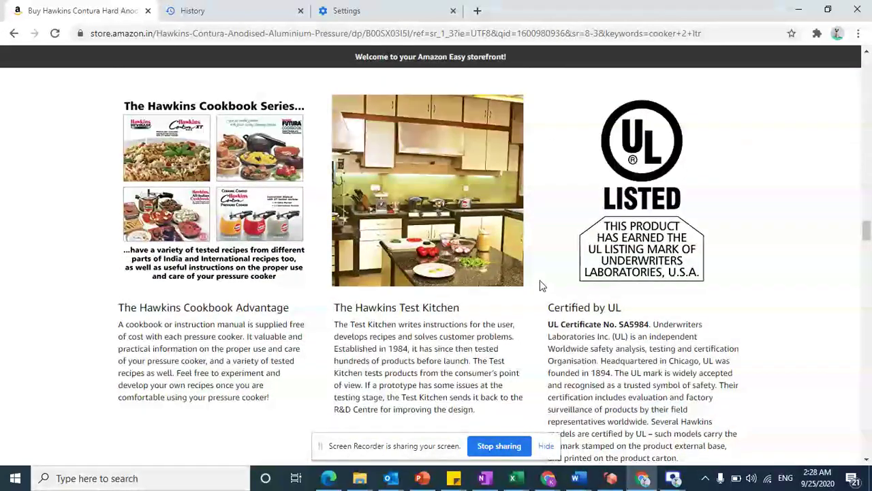
scroll(539, 285, down, 15)
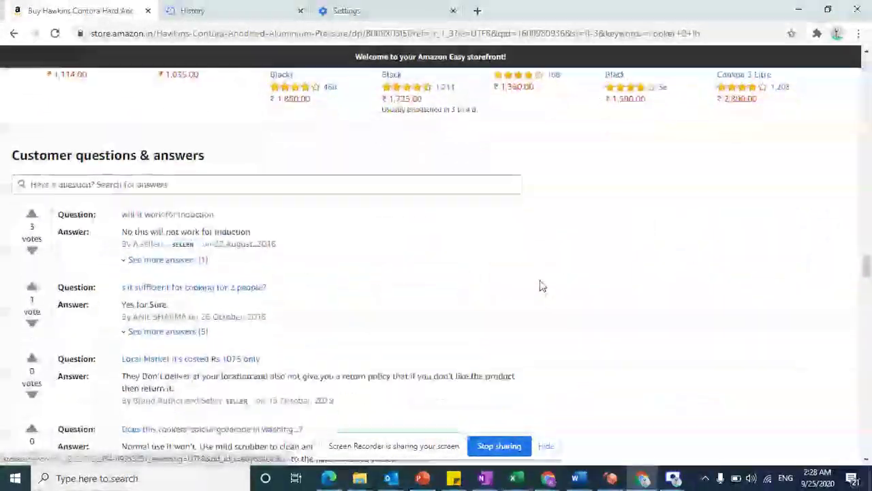
scroll(541, 285, down, 2)
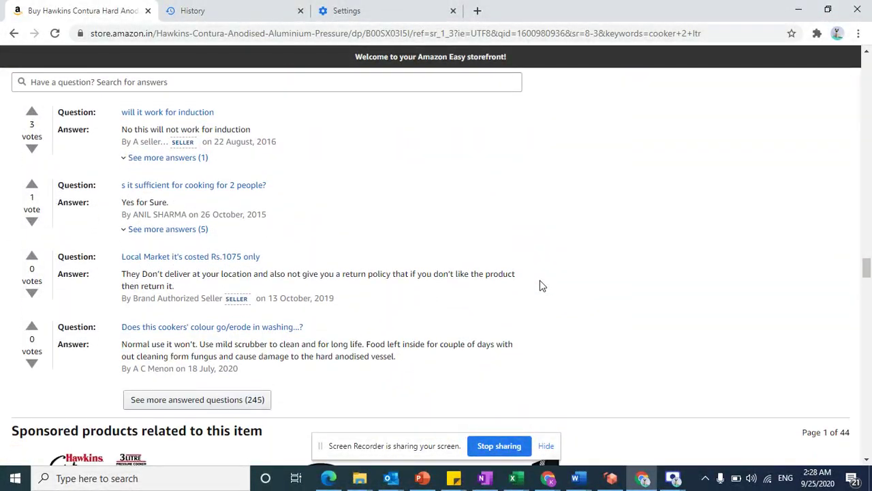
scroll(540, 285, down, 1)
scroll(540, 285, down, 1)
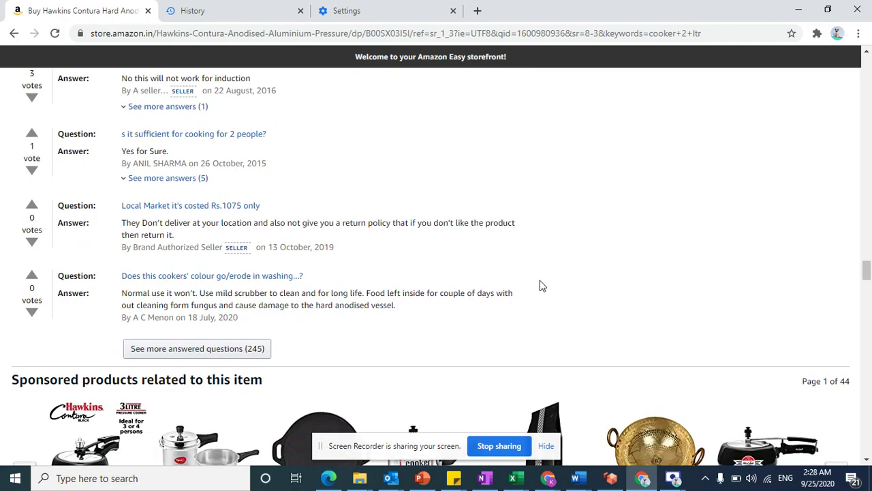
scroll(540, 280, up, 1)
scroll(539, 280, down, 5)
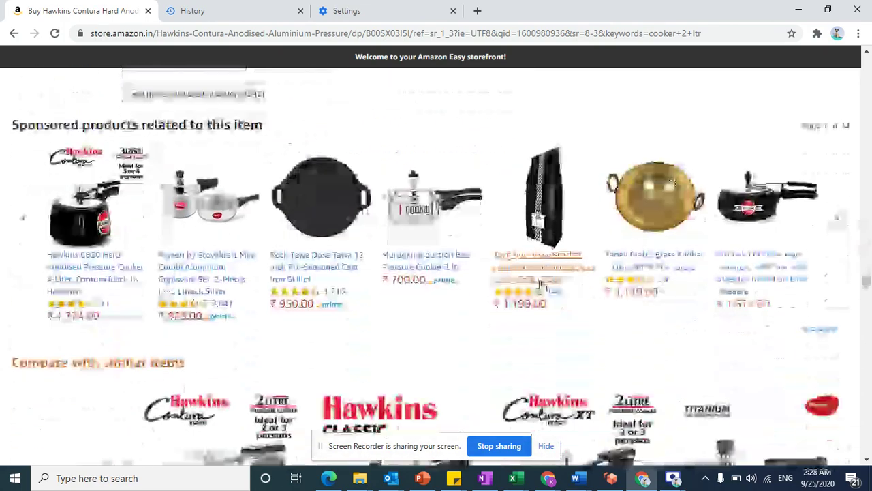
scroll(540, 282, down, 4)
scroll(539, 286, down, 3)
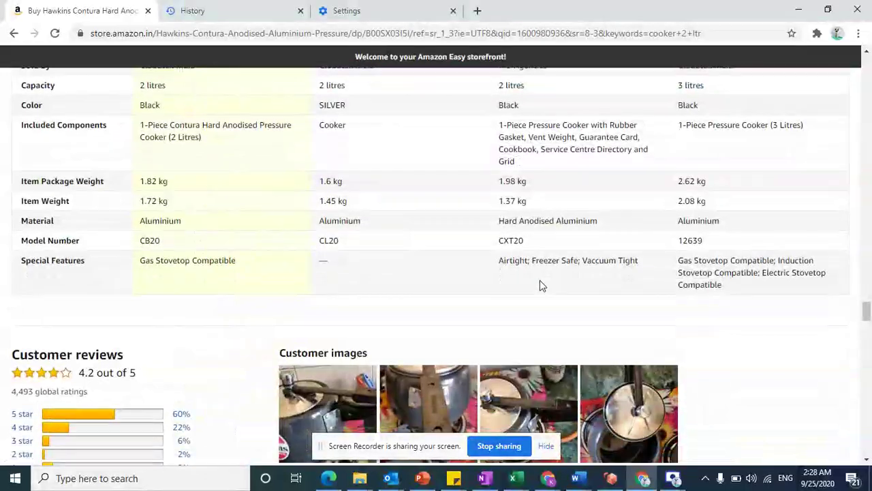
scroll(540, 286, down, 1)
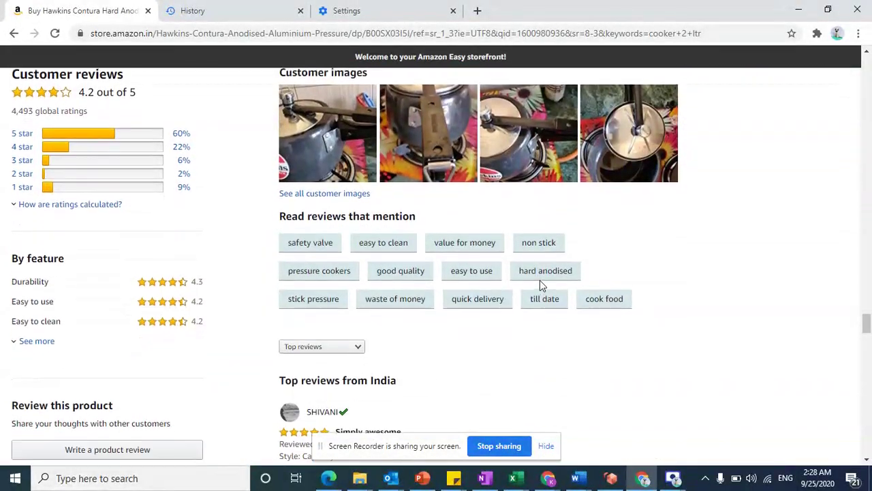
scroll(539, 286, down, 1)
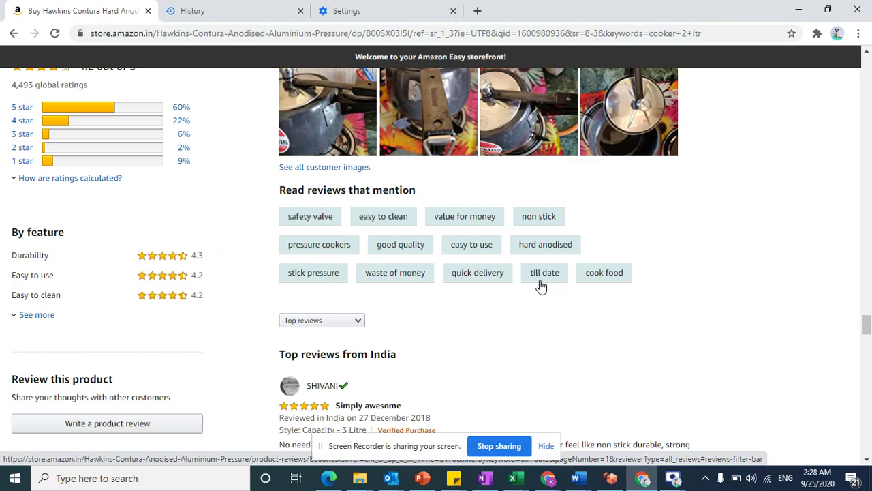
scroll(541, 286, up, 20)
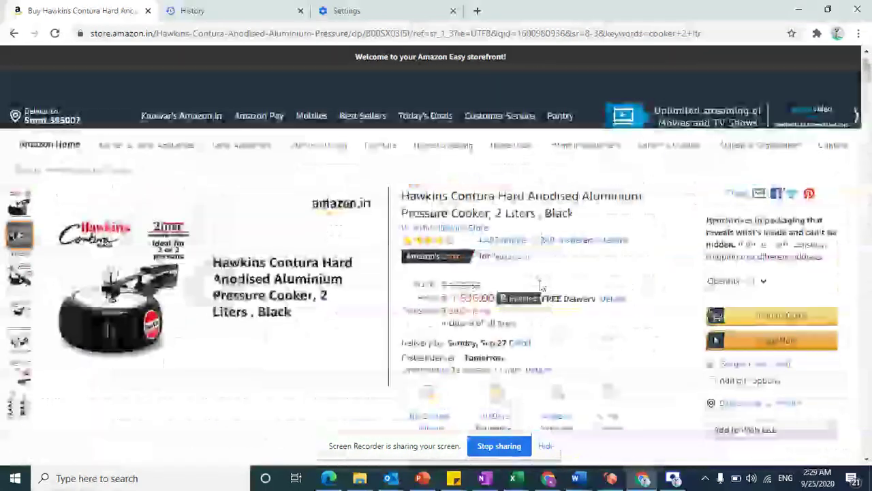
scroll(541, 283, down, 5)
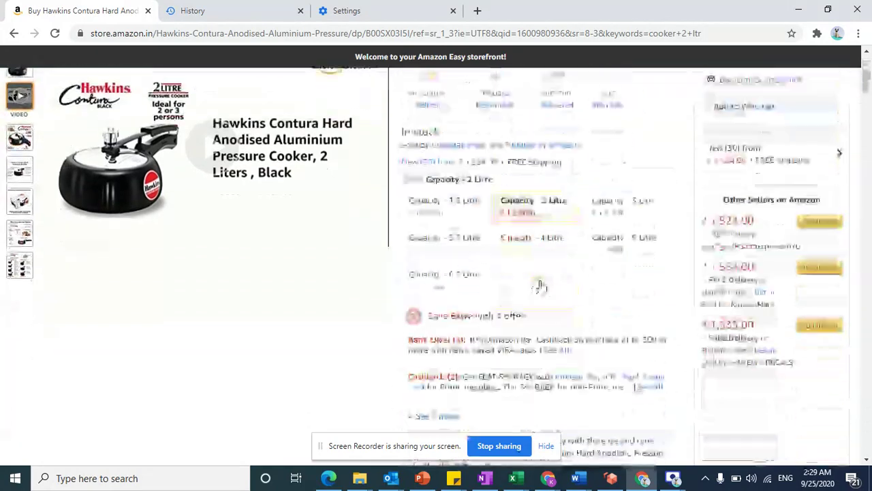
scroll(539, 280, up, 2)
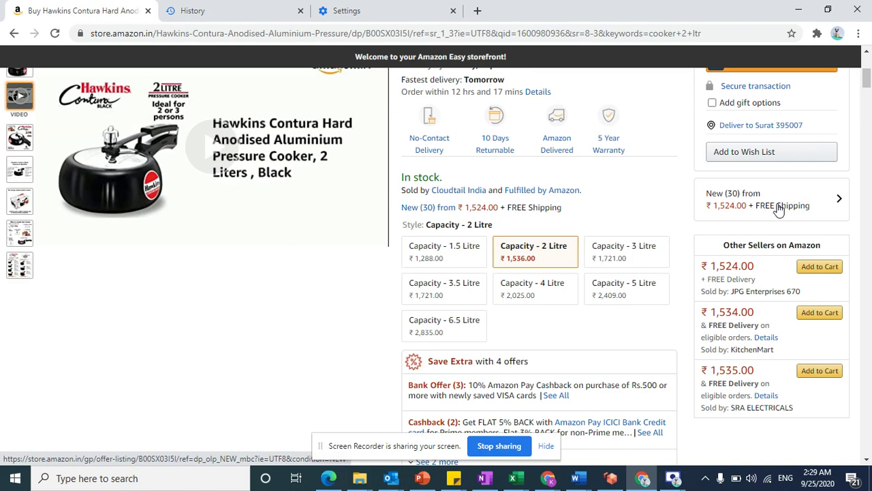
click(722, 209)
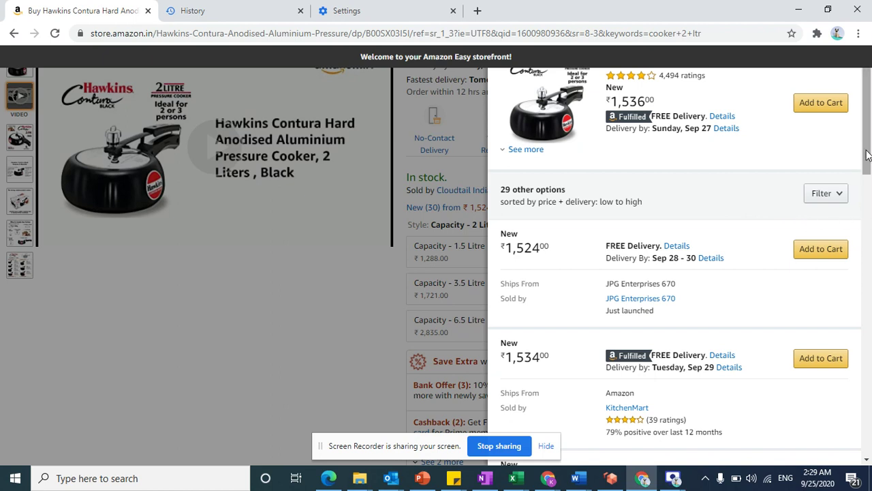
drag(867, 155, 869, 194)
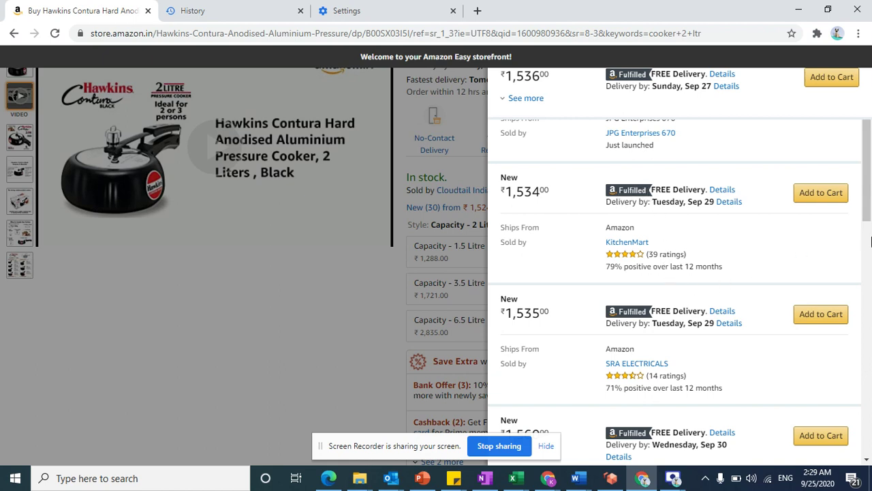
drag(868, 219, 868, 312)
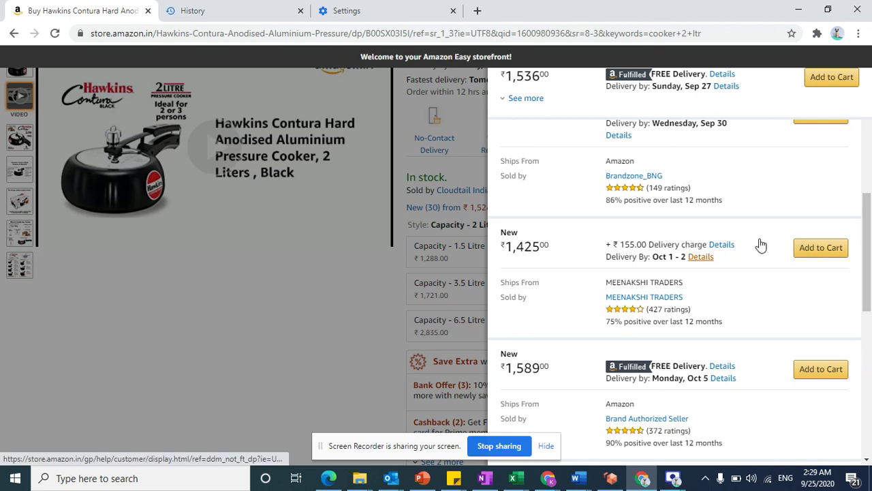
drag(870, 242, 869, 331)
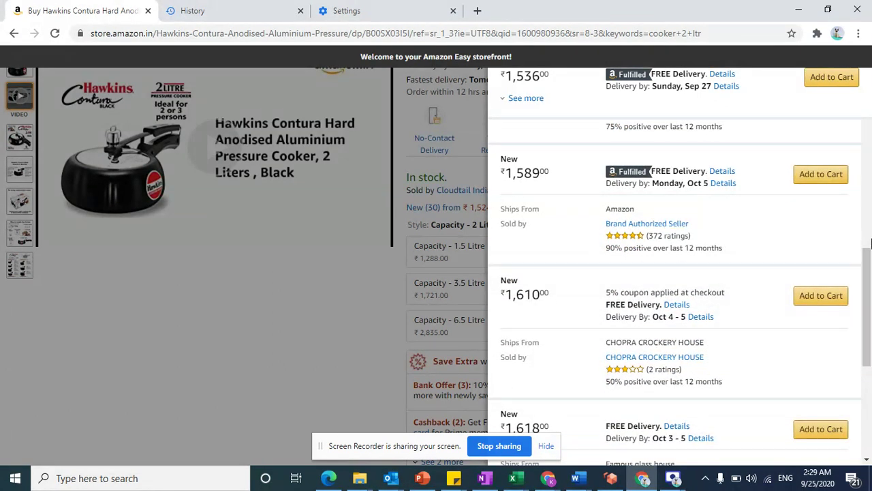
drag(868, 274, 870, 74)
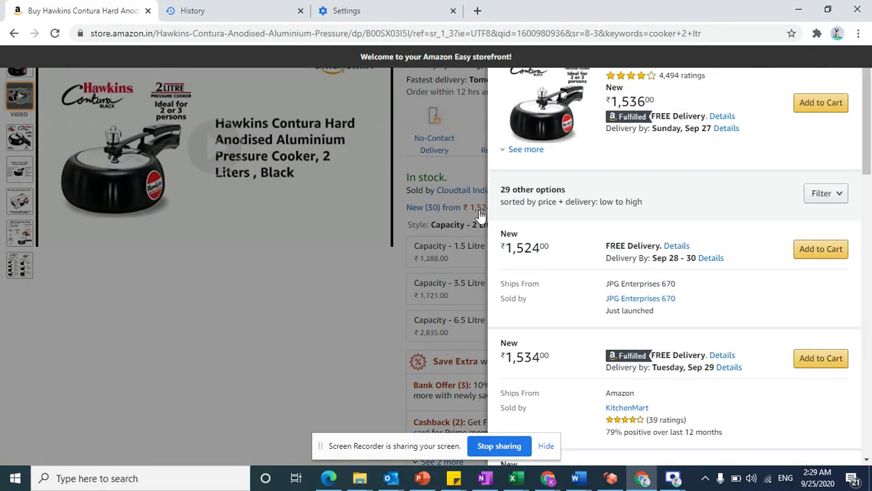
click(451, 240)
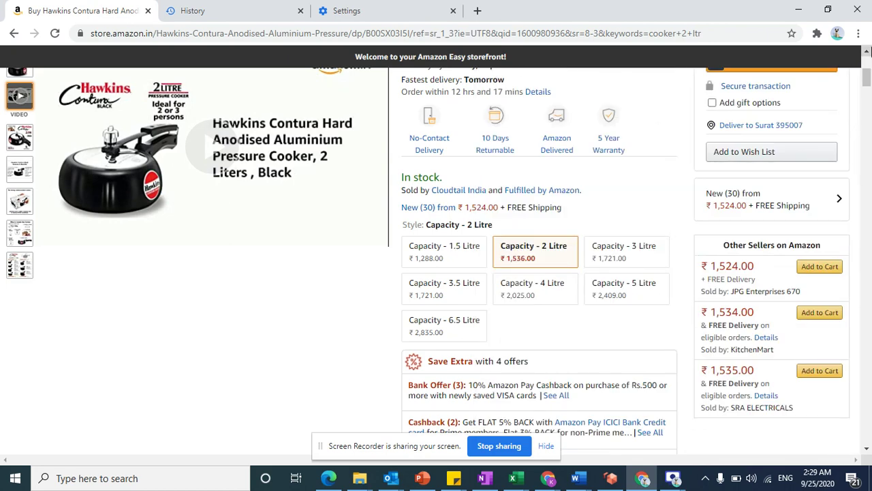
Add one Hawkins Contura 2 Litre cooker to the cart, keeping quantity at 1
click(867, 52)
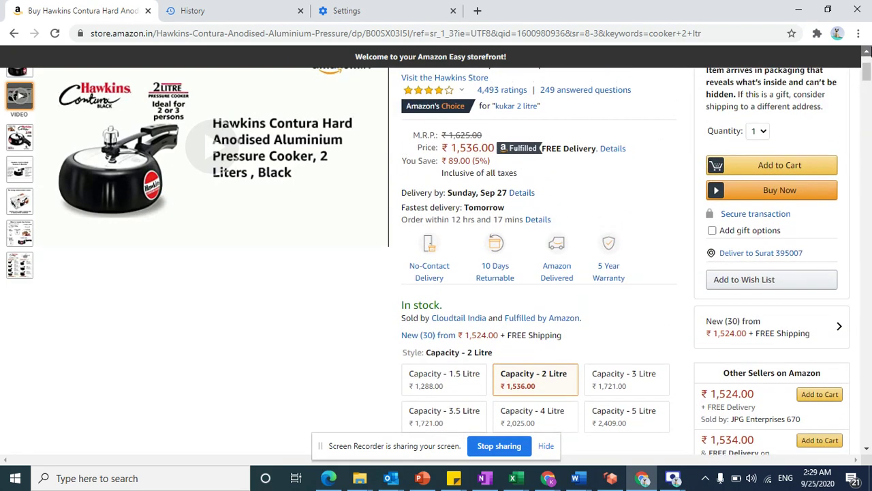
click(866, 52)
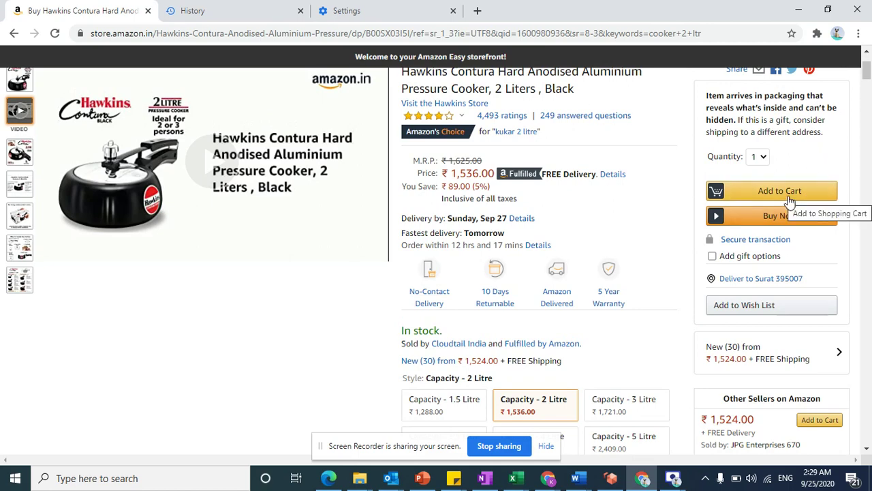
click(764, 161)
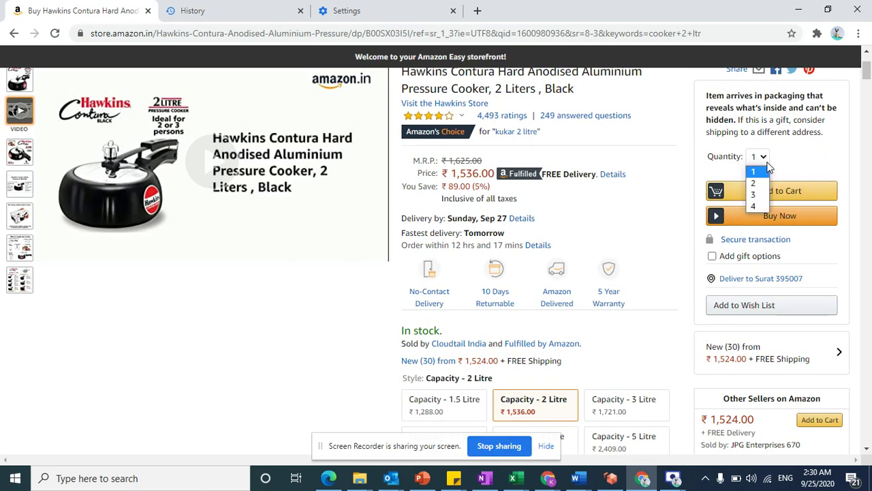
click(799, 174)
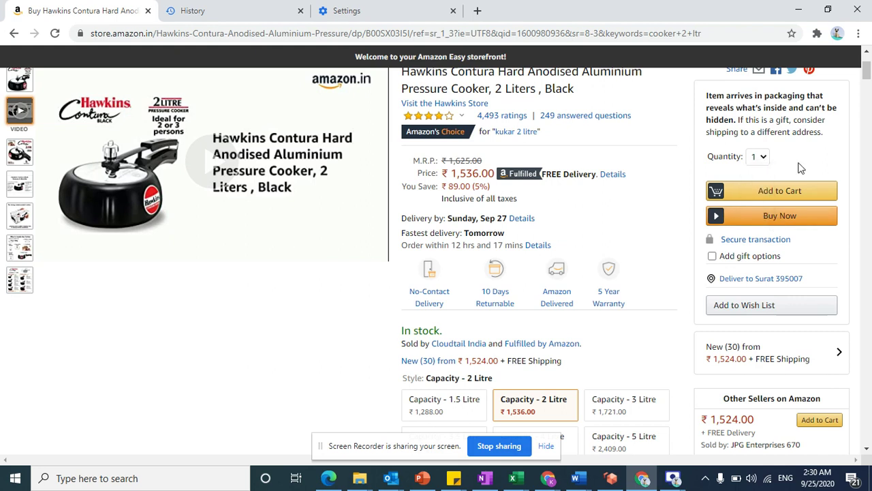
click(769, 193)
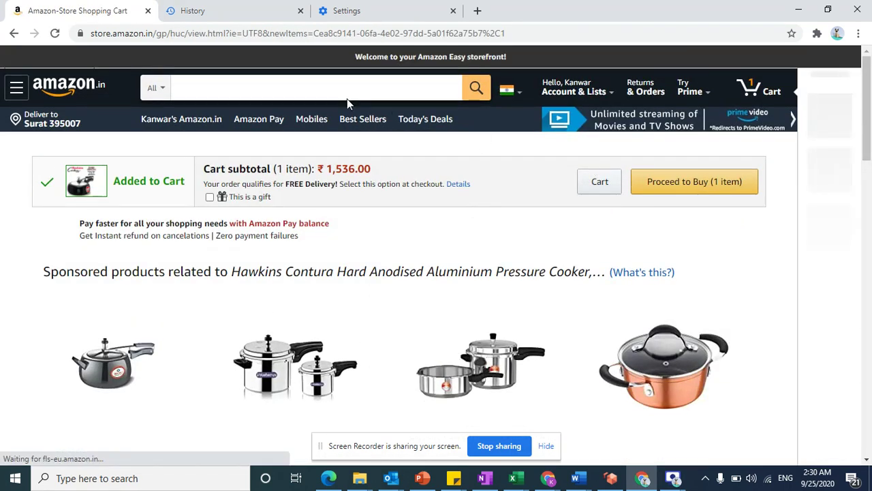
Search for 'Frying pan', then open the cart showing the cooker at ₹1,536.00
click(348, 97)
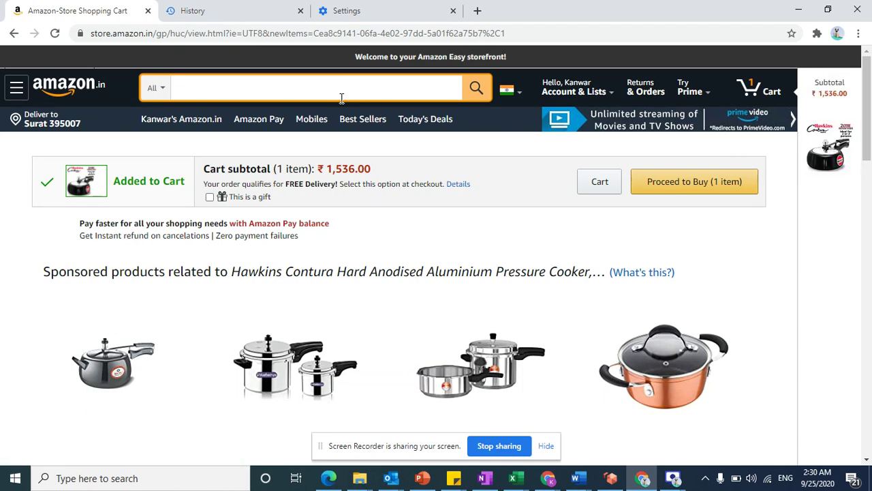
text(Frying pan)
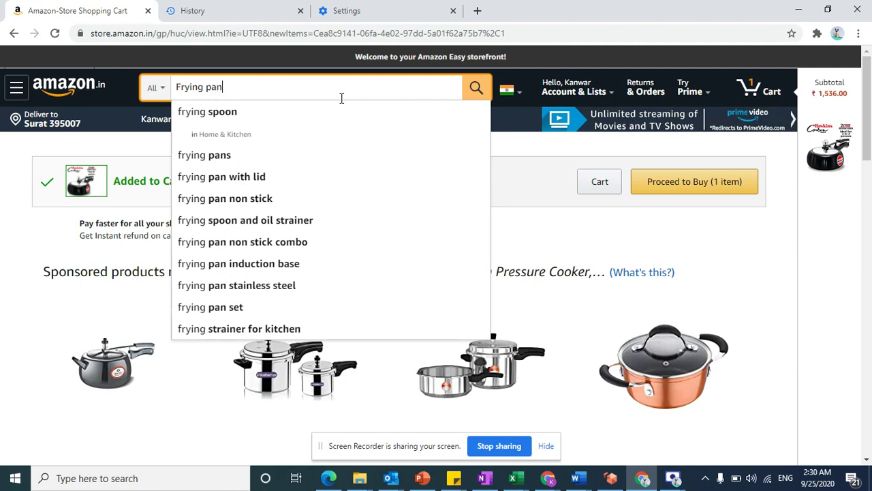
key(Return)
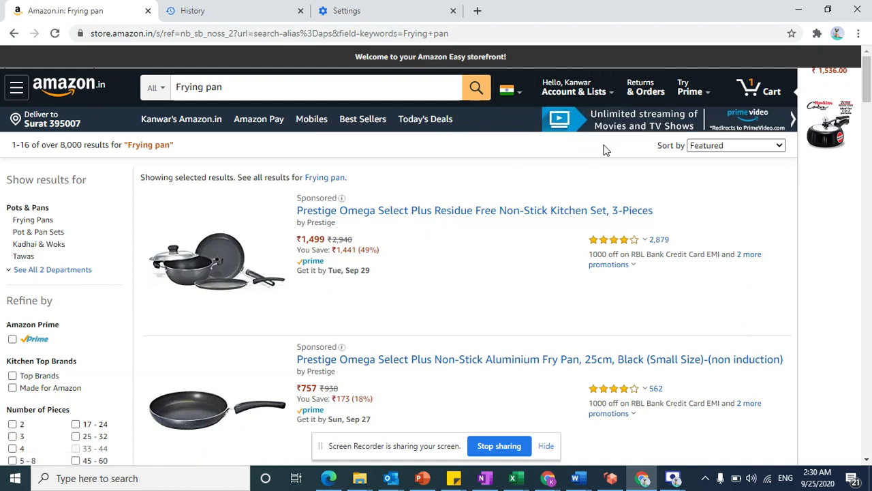
click(751, 91)
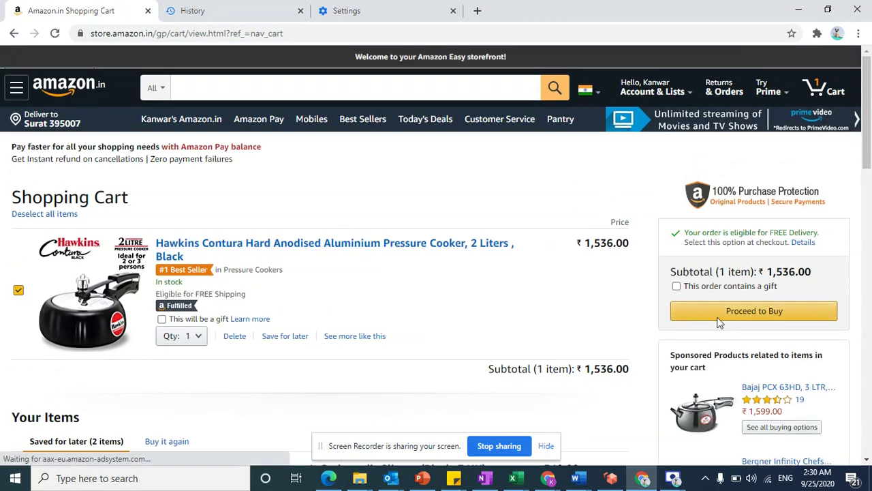
Proceed to Buy and scroll past the saved addresses to the Add a new address form
click(718, 317)
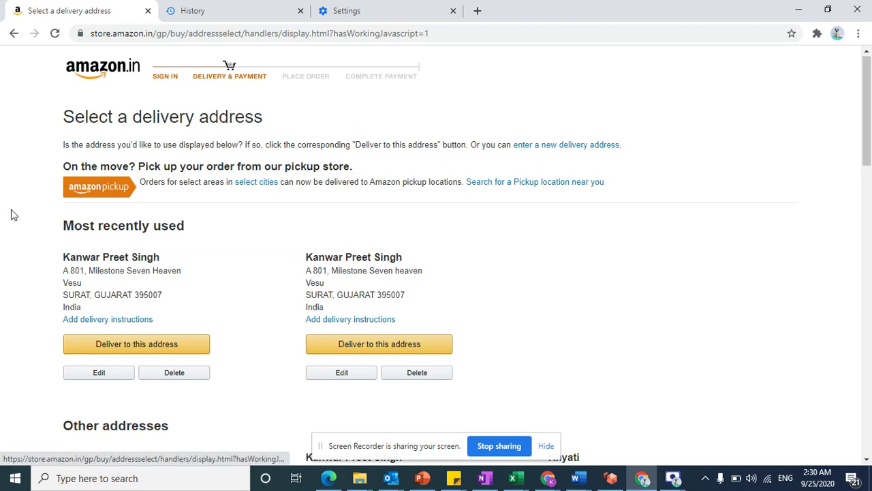
scroll(11, 215, down, 1)
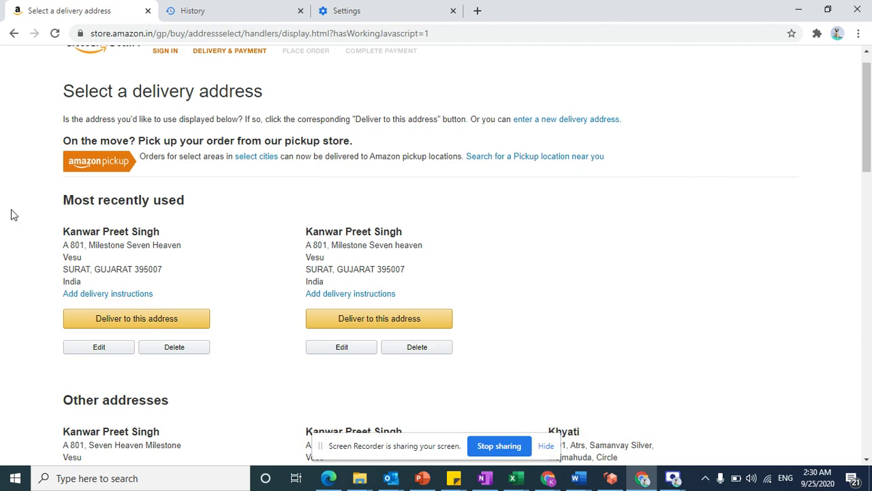
scroll(10, 214, down, 4)
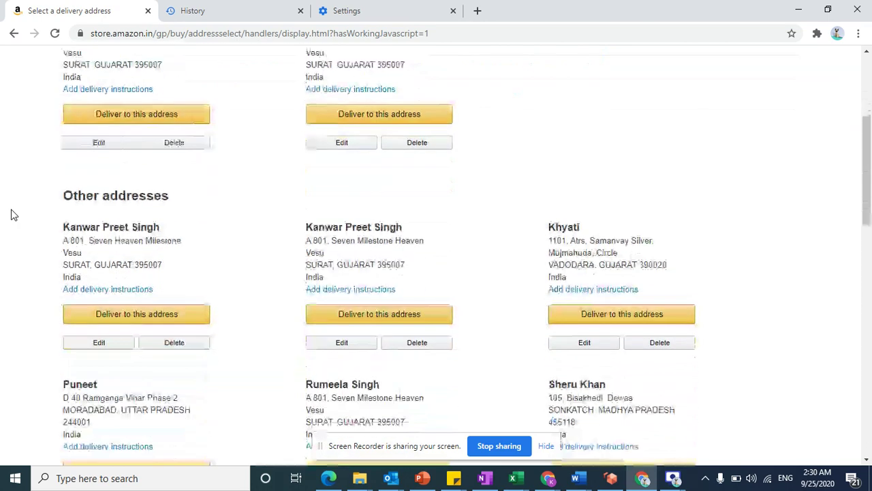
scroll(11, 214, down, 7)
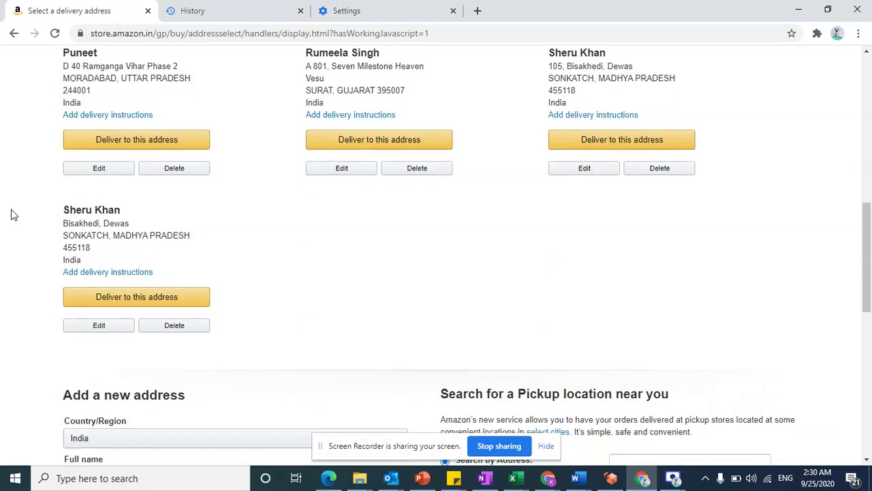
scroll(11, 214, down, 3)
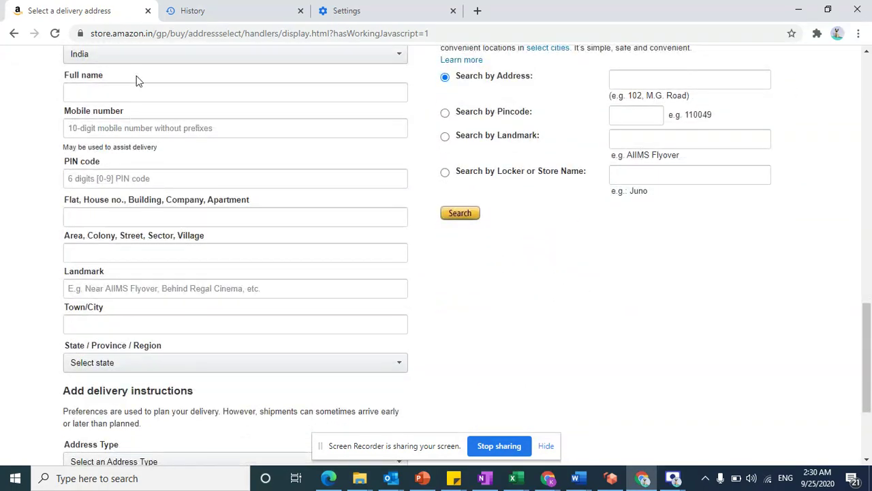
Enter PIN code 395007 in the new address so Town/City SURAT and State GUJARAT auto-fill
click(136, 94)
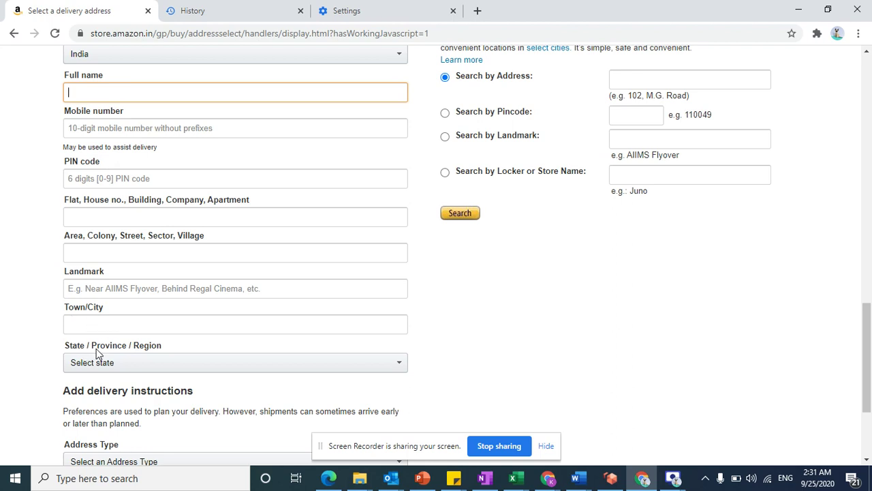
click(179, 177)
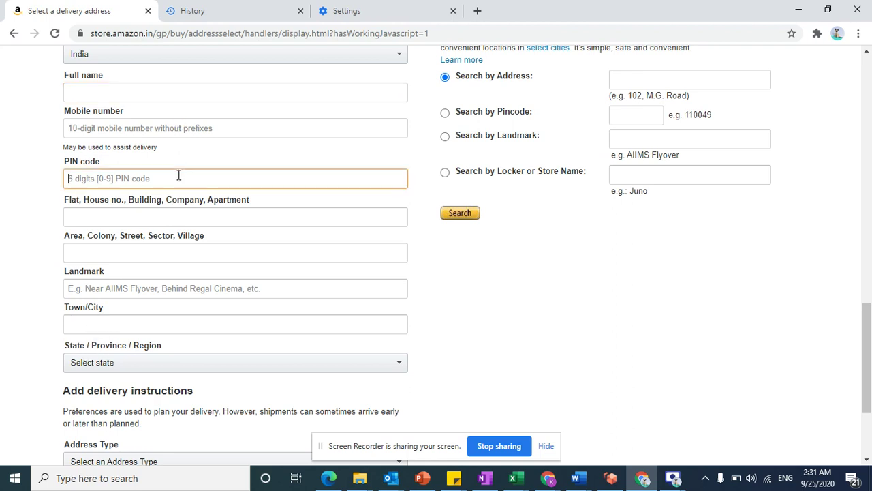
text(395007)
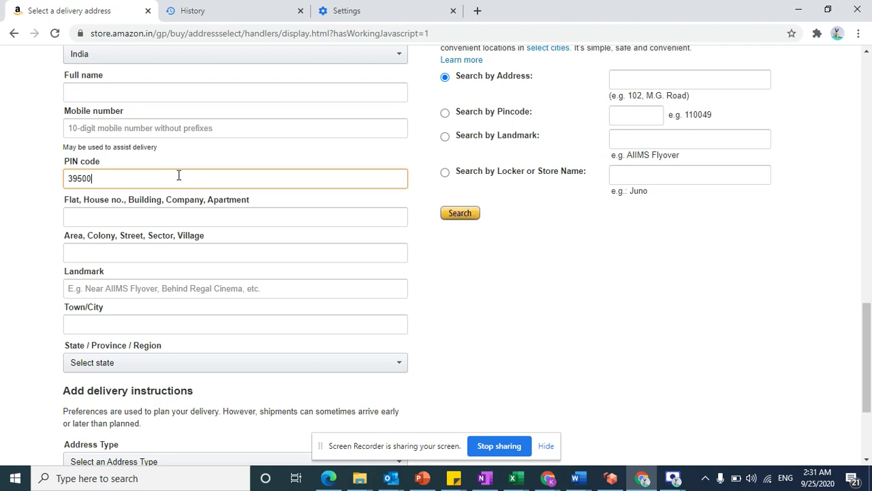
key(Tab)
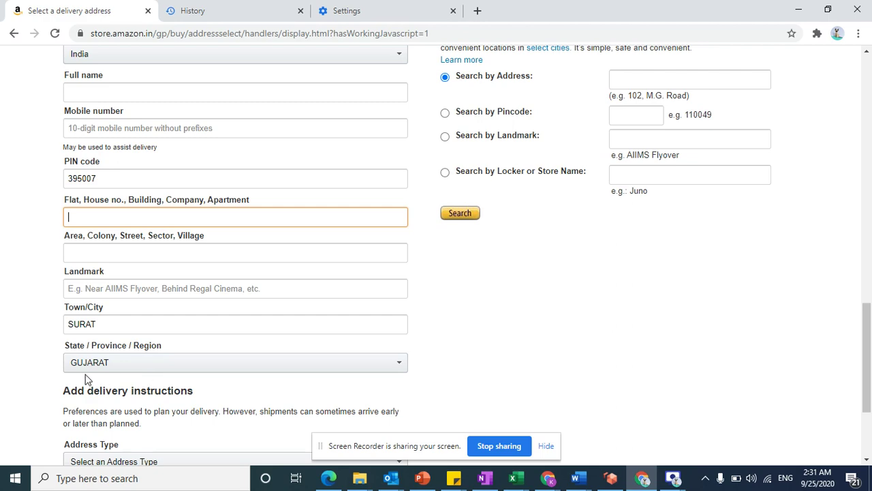
click(43, 359)
scroll(44, 360, up, 14)
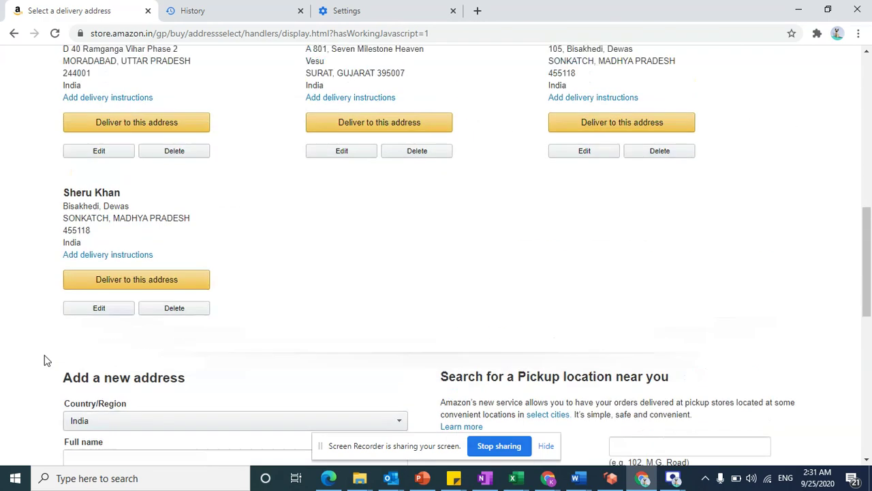
Deliver to the first most recently used address, the new Surat 395007 one
scroll(43, 359, down, 1)
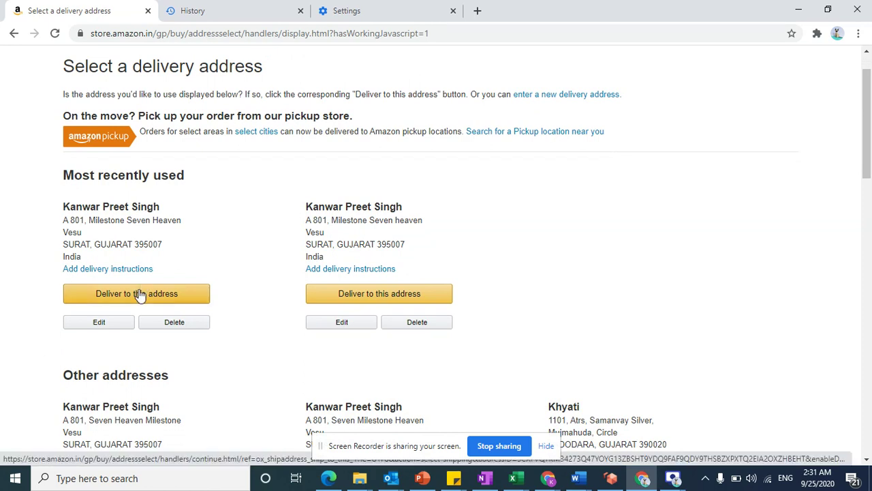
click(140, 294)
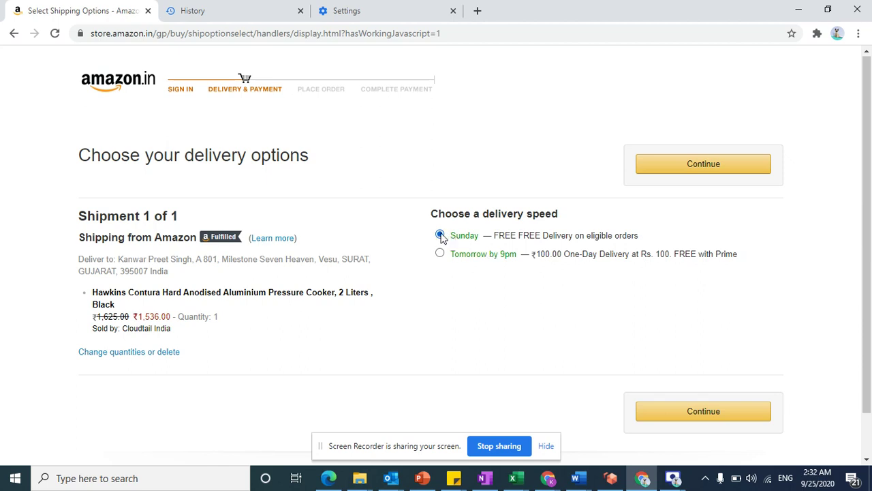
Keep the free Sunday delivery and continue to payment
click(668, 166)
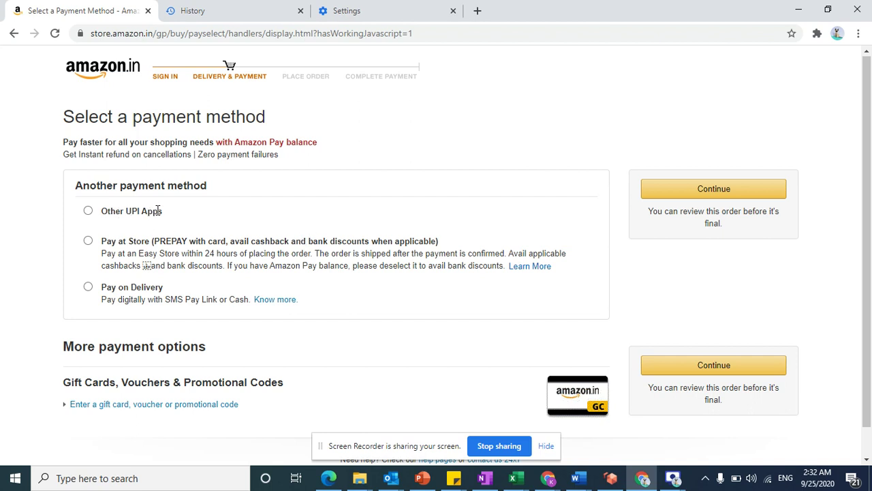
Enter and verify a UPI ID under Other UPI Apps, then choose Pay at Store instead
click(88, 212)
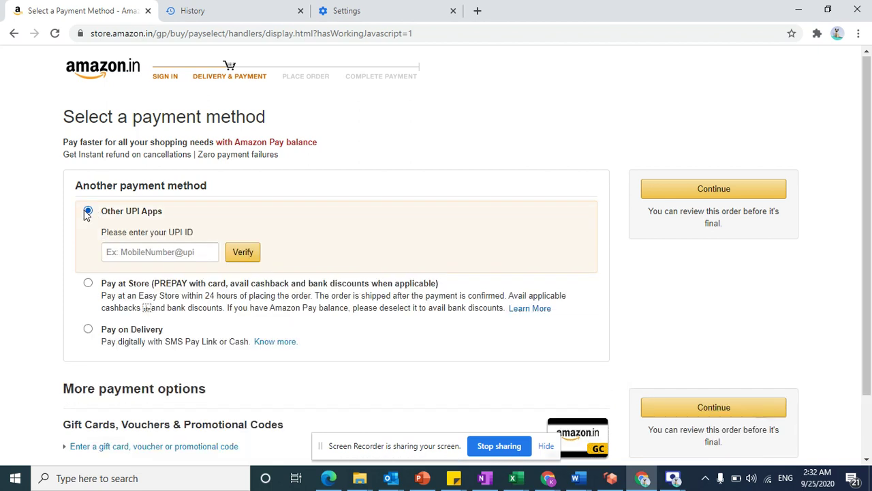
click(137, 252)
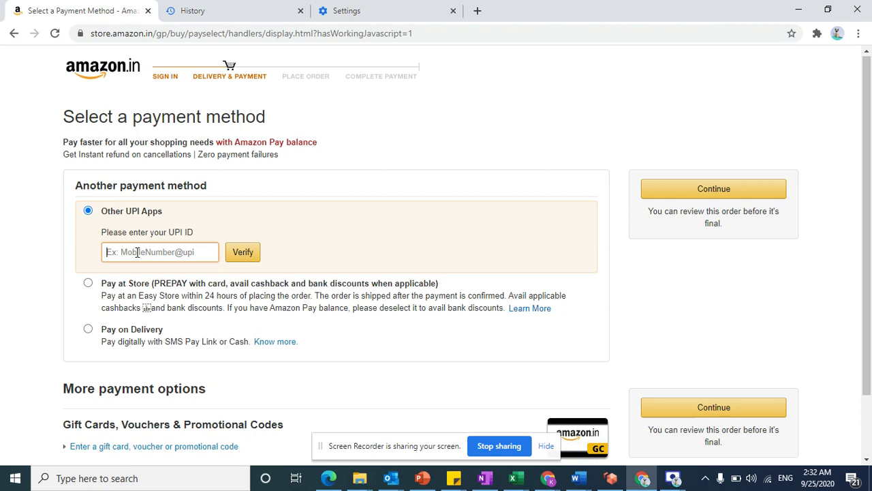
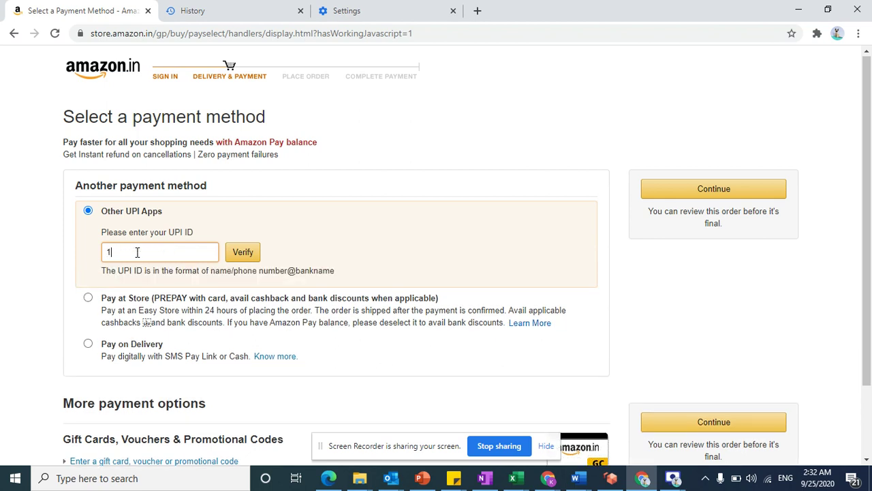
click(239, 254)
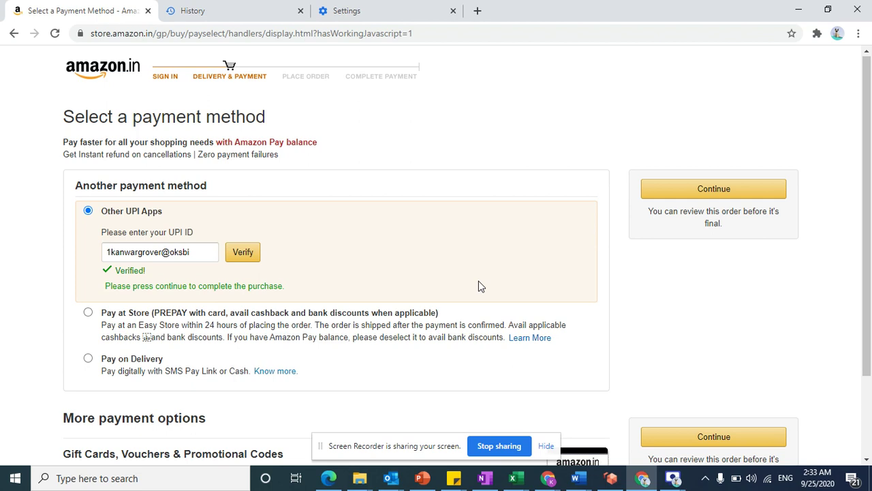
click(88, 313)
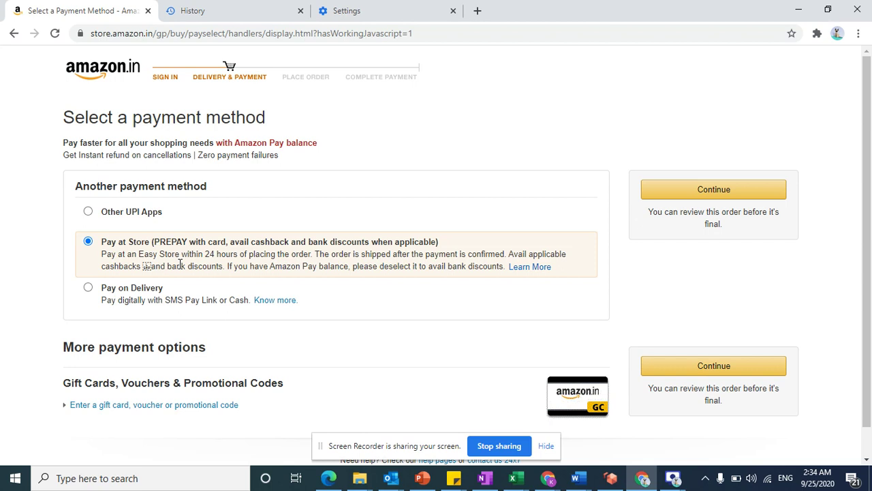
Select Pay on Delivery as the payment option
click(88, 288)
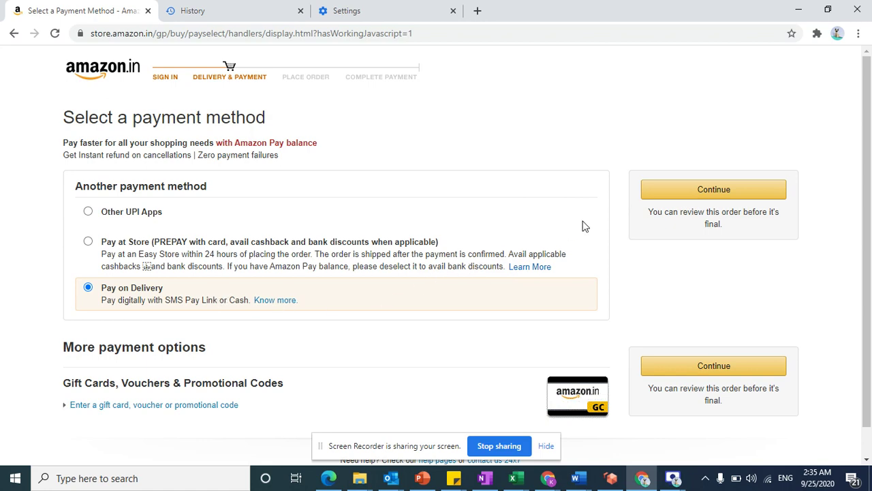
Continue to Review your order with Pay on delivery and ₹1,536.00 total, then place the order
click(721, 194)
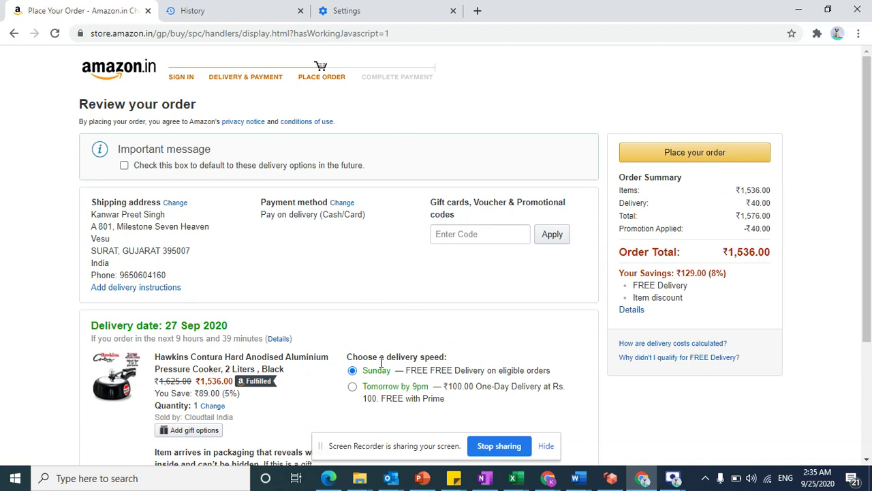
click(698, 154)
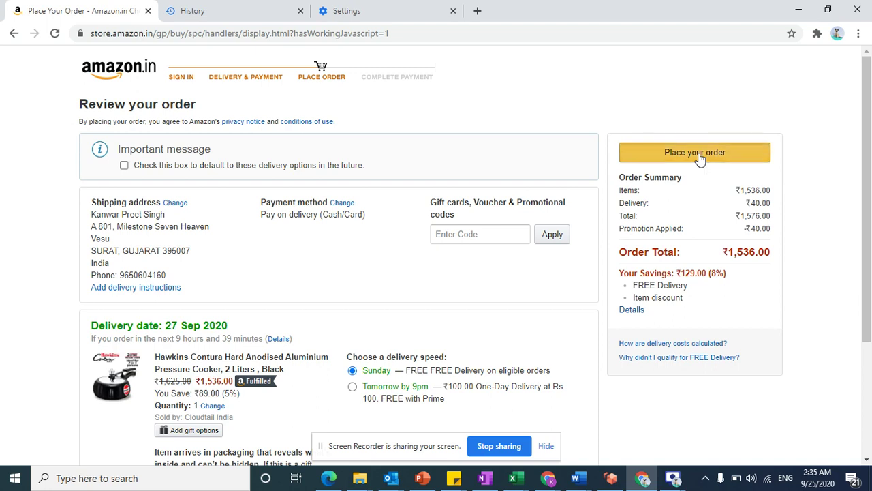